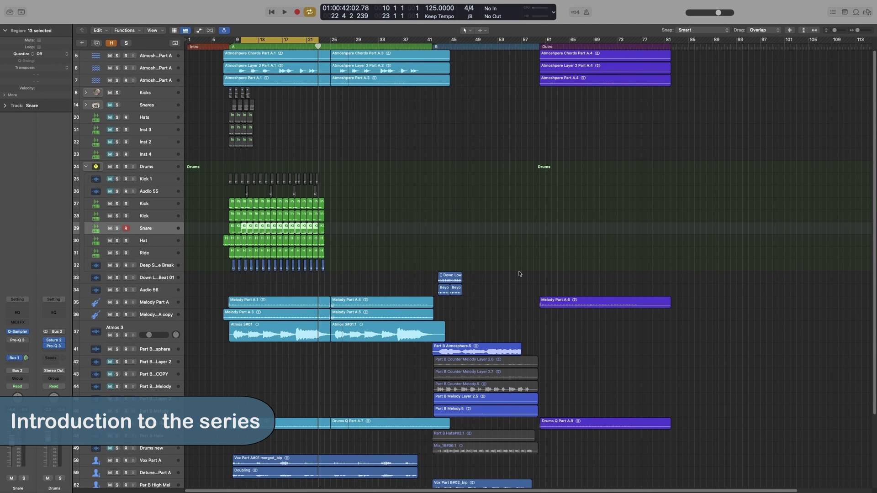
# - Play the cycled part A section and collapse the Drums track stack
pyautogui.press('space')
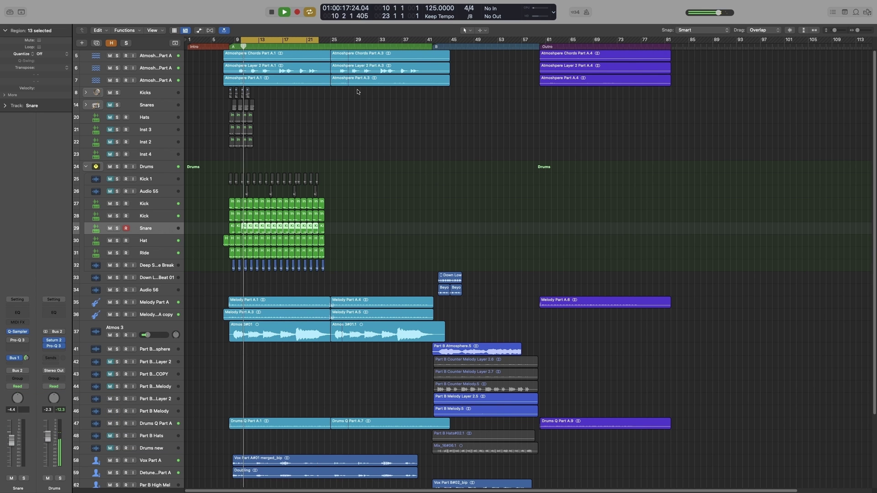
pyautogui.click(86, 167)
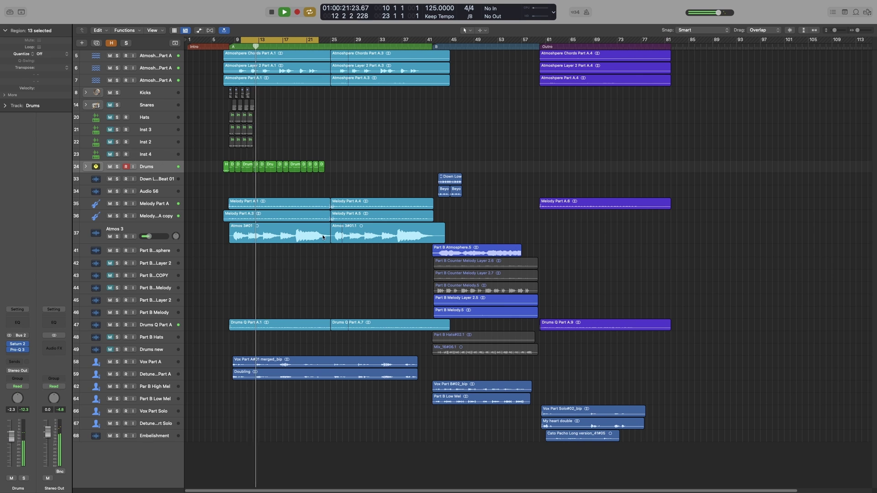
# - Crossfade the junction between the two adjacent Atmos 3 regions in part A and resume playback
pyautogui.moveTo(330, 240)
pyautogui.mouseDown()
pyautogui.moveTo(342, 240)
pyautogui.moveTo(331, 240)
pyautogui.mouseUp()
pyautogui.click(336, 274)
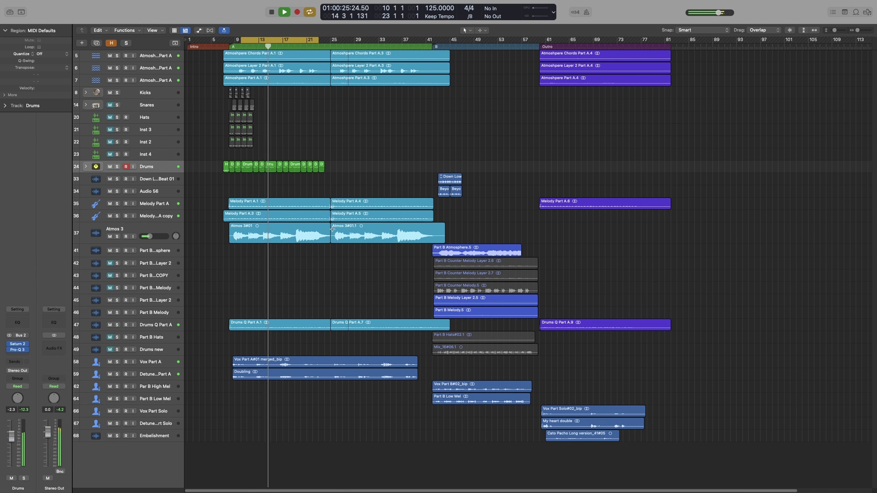
pyautogui.press('super+Right')
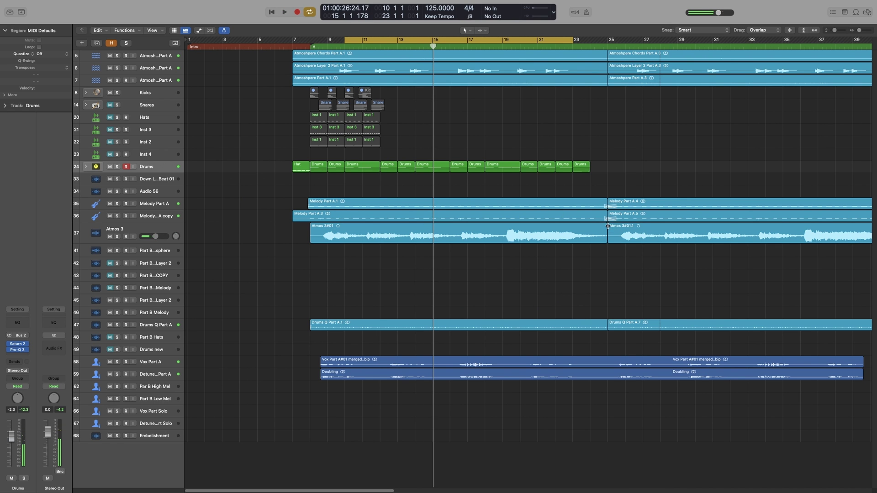
pyautogui.click(611, 231)
pyautogui.hscroll(5, 613, 268)
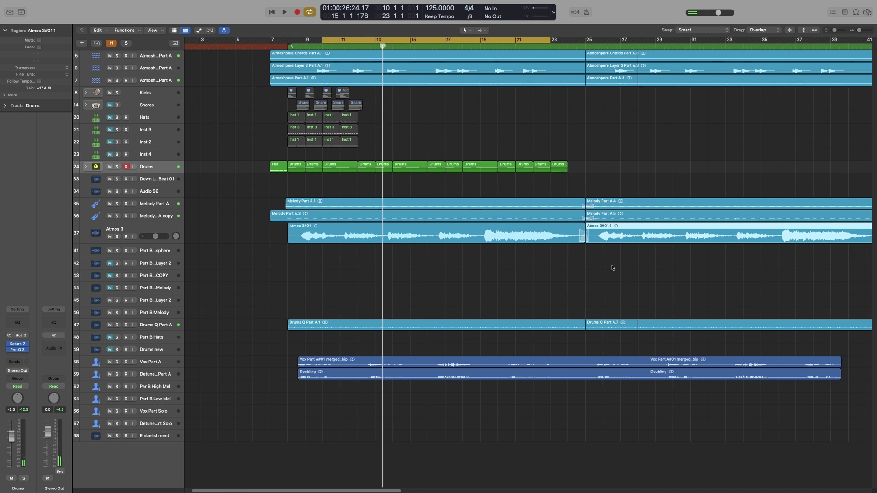
pyautogui.press('space')
pyautogui.press('super+Left')
pyautogui.press('super+Left')
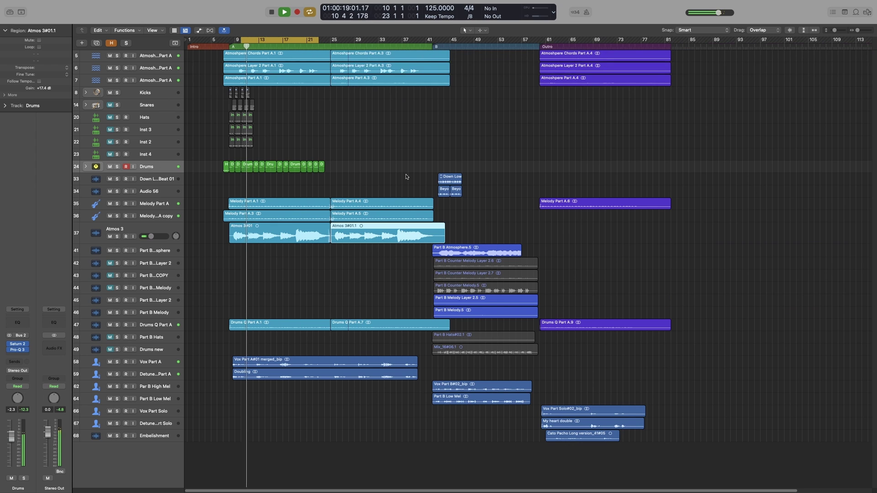
# - Expand the Drums stack and audition its Snare track soloed
pyautogui.click(85, 167)
pyautogui.click(87, 225)
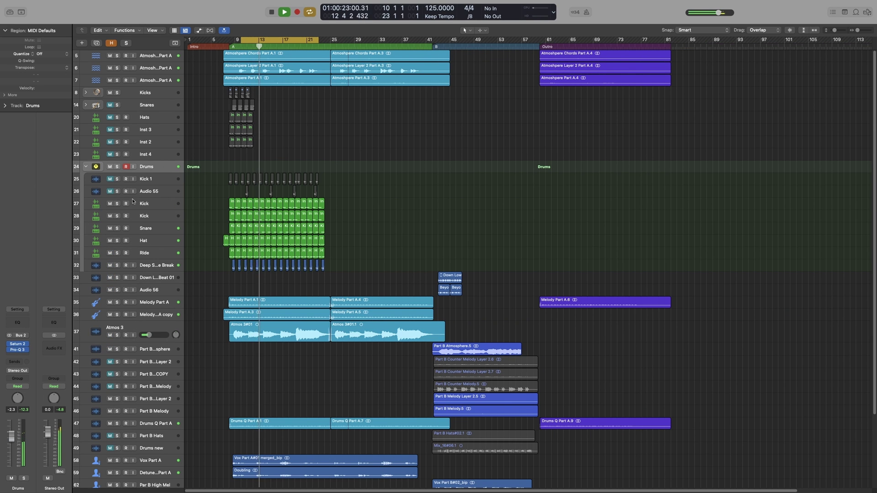
pyautogui.click(137, 230)
pyautogui.click(117, 229)
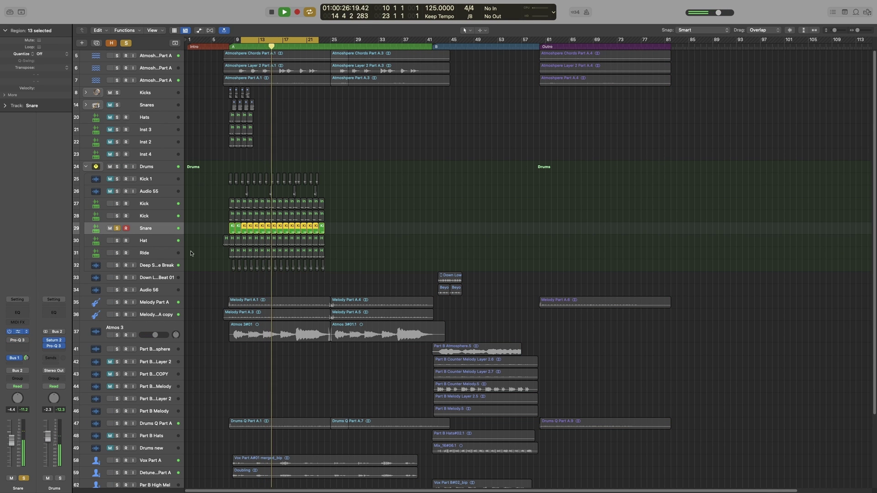
# - In the Snare's Quick Sampler, set the coarse pitch to +1, enable the filter and raise its resonance
pyautogui.click(17, 332)
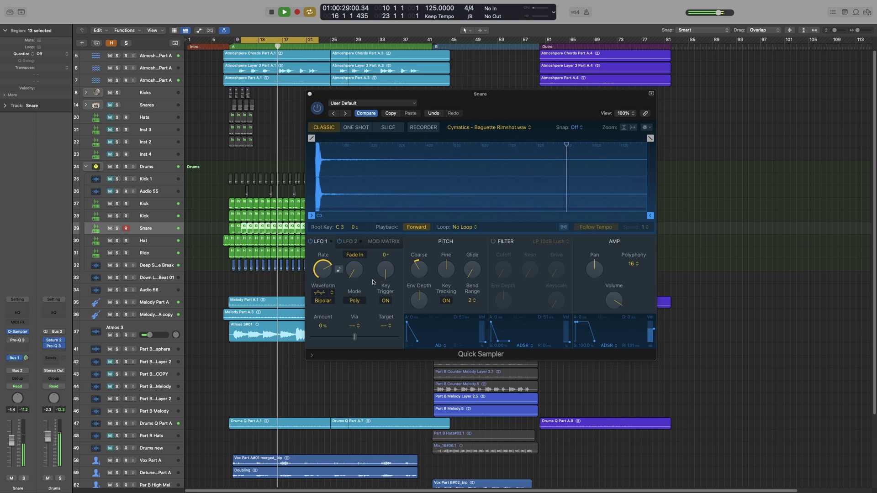
pyautogui.moveTo(422, 273); pyautogui.dragTo(422, 263)
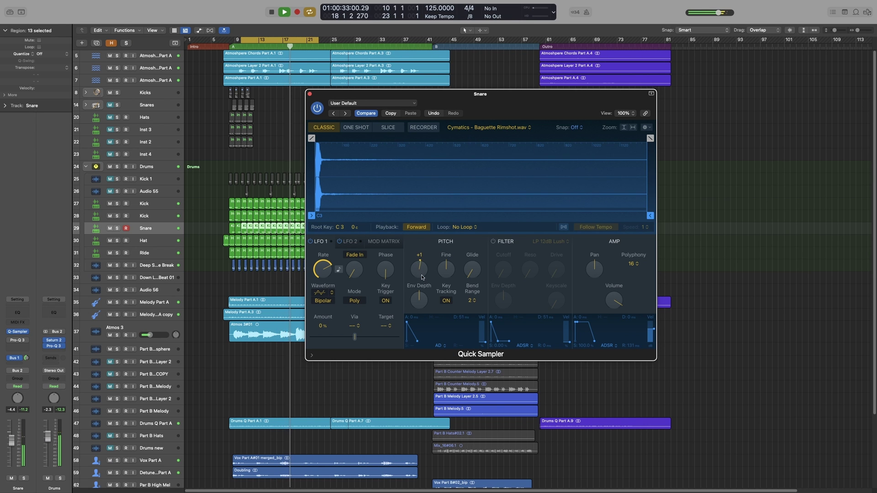
pyautogui.click(493, 241)
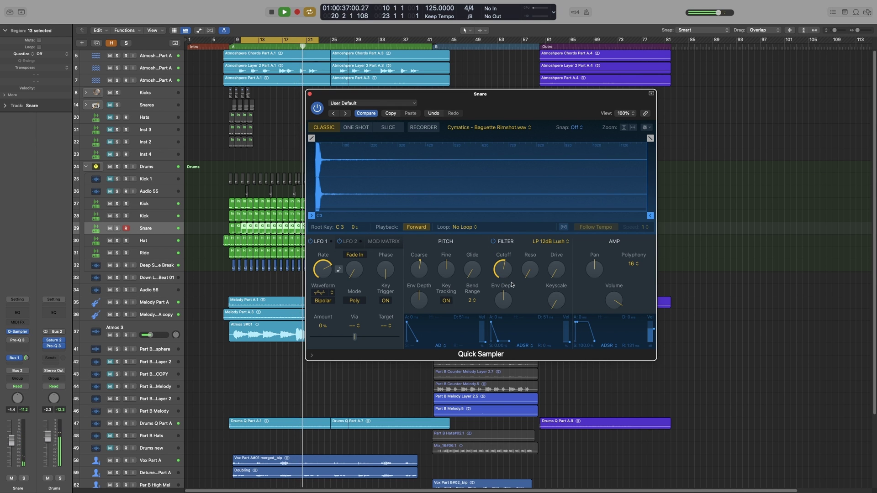
pyautogui.moveTo(530, 270); pyautogui.dragTo(546, 207)
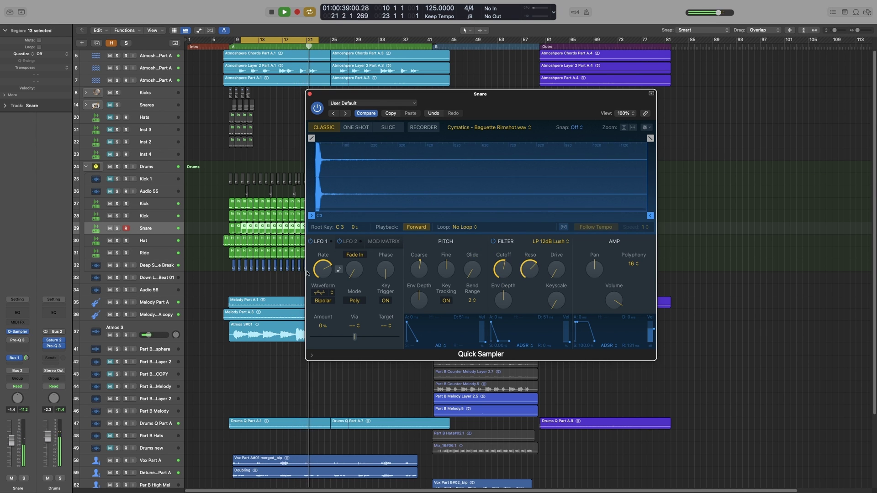
# - Raise the Snare sampler's filter drive, comparing the sound soloed and in the mix, and close the plug-in window
pyautogui.press('s')
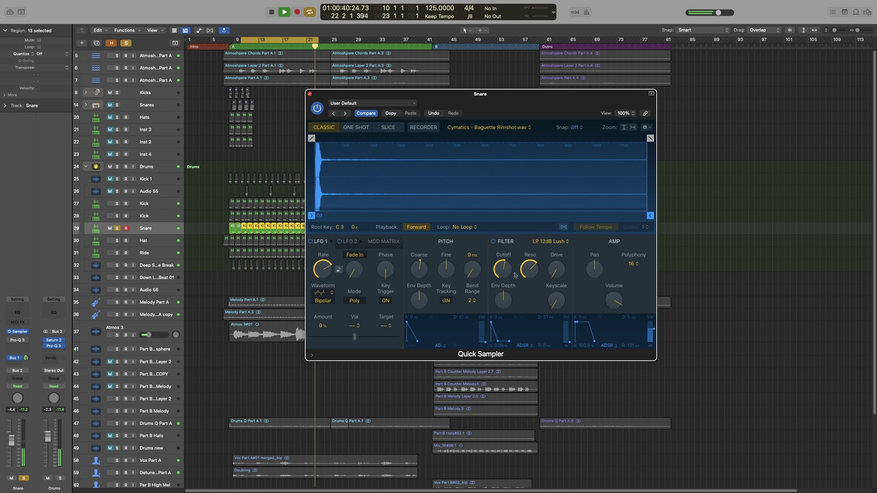
pyautogui.press('s')
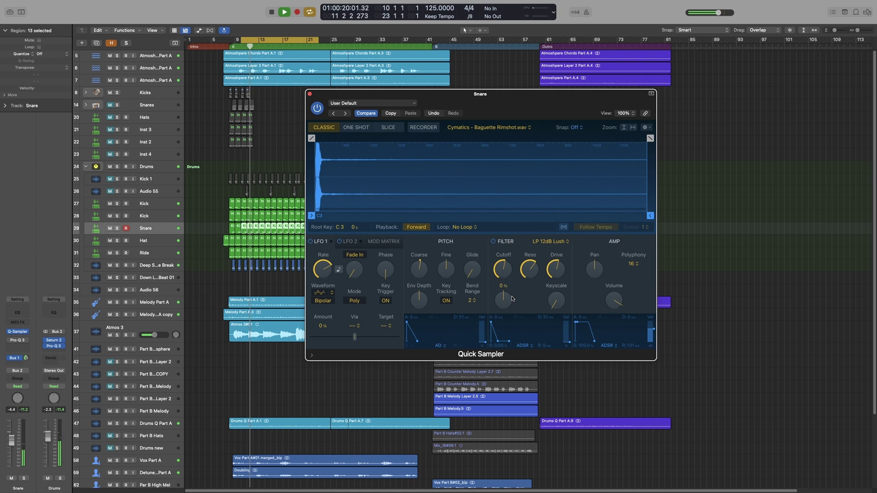
pyautogui.press('s')
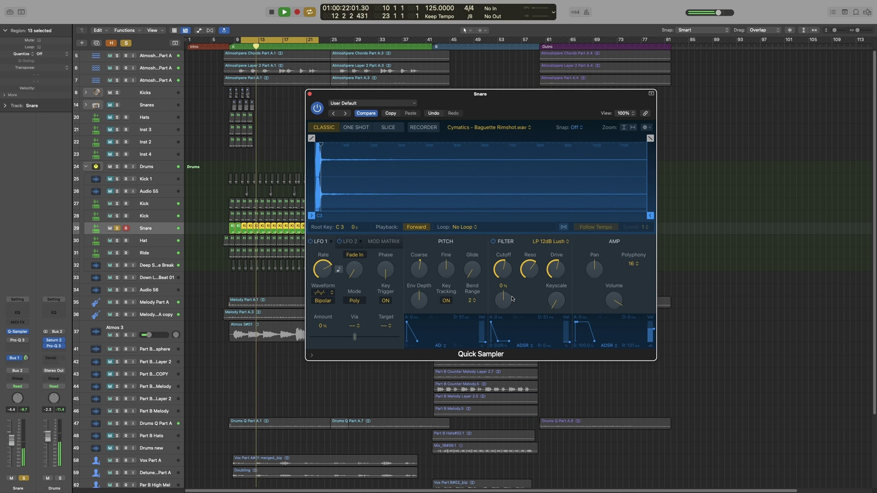
pyautogui.press('s')
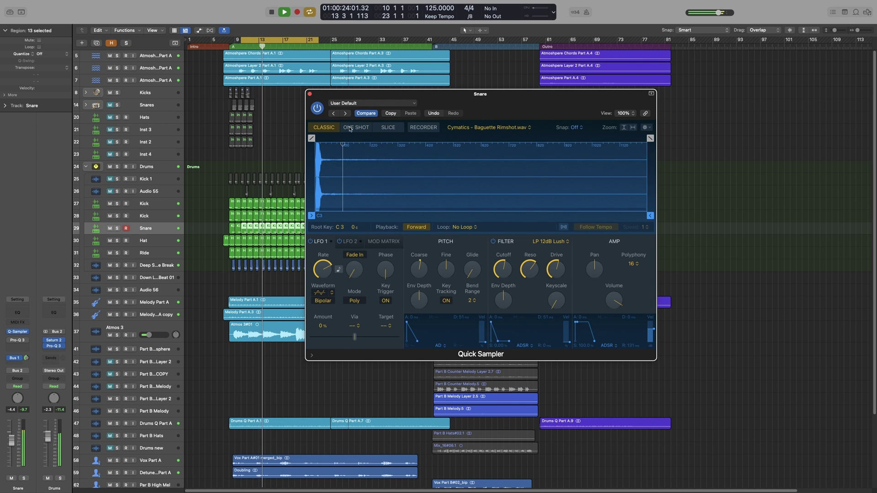
pyautogui.click(310, 94)
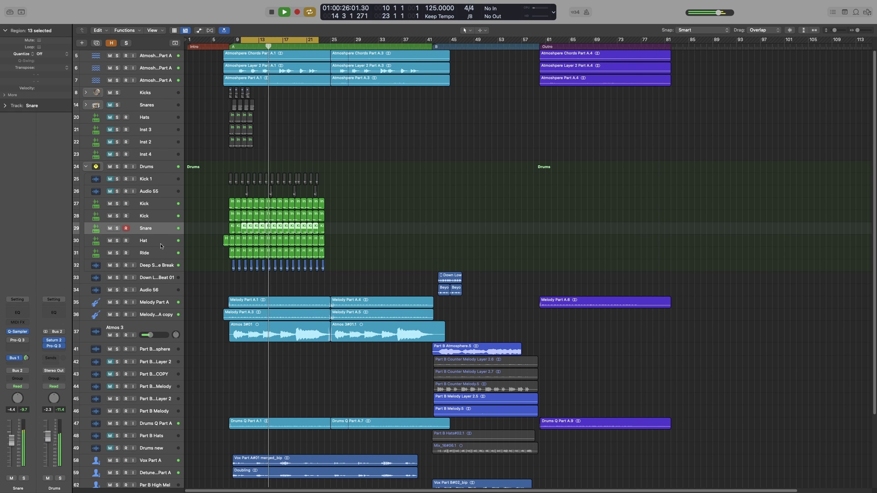
# - In the Hat track's Quick Sampler, enable the filter, raise its resonance and set the cutoff to 79.8%
pyautogui.press('Down')
pyautogui.click(17, 331)
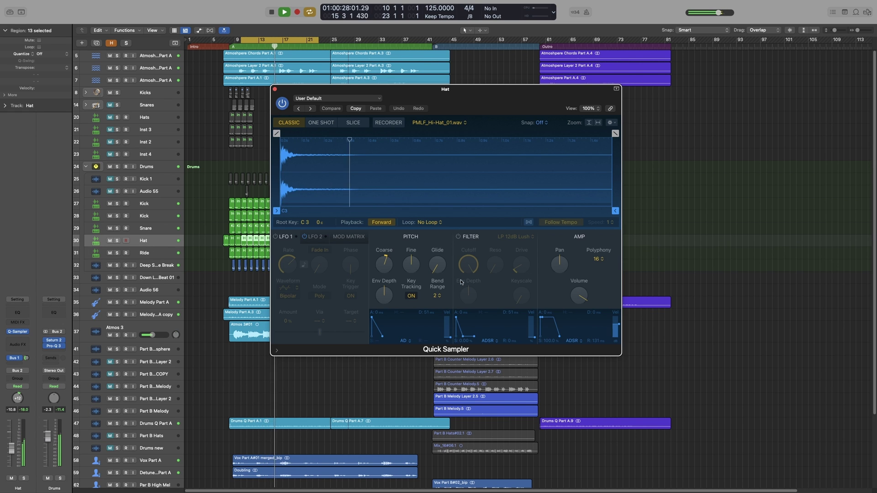
pyautogui.click(459, 237)
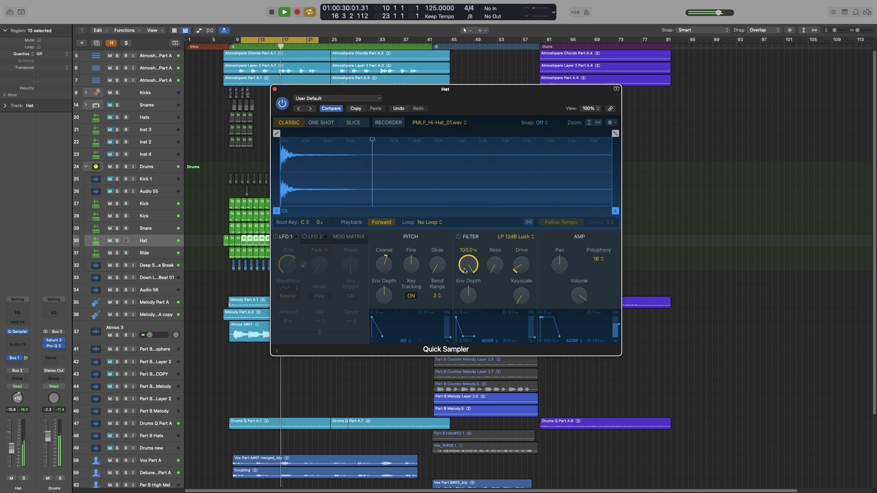
pyautogui.moveTo(496, 265); pyautogui.dragTo(496, 214)
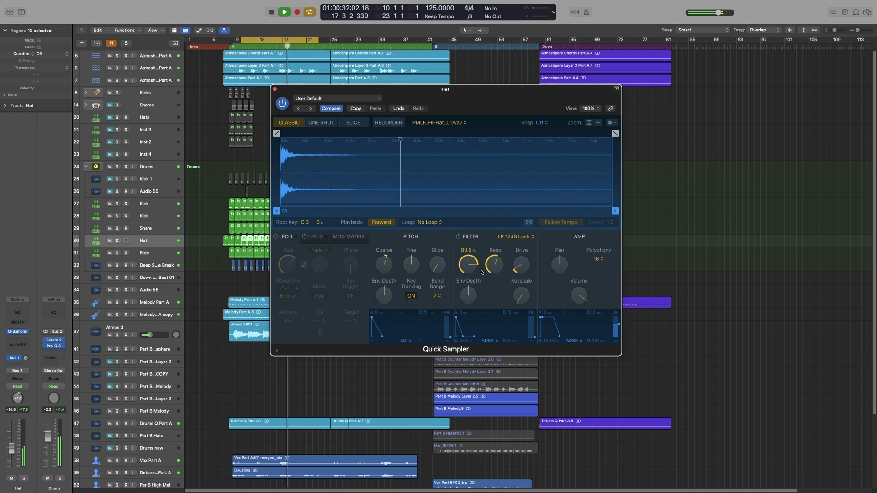
pyautogui.press('s')
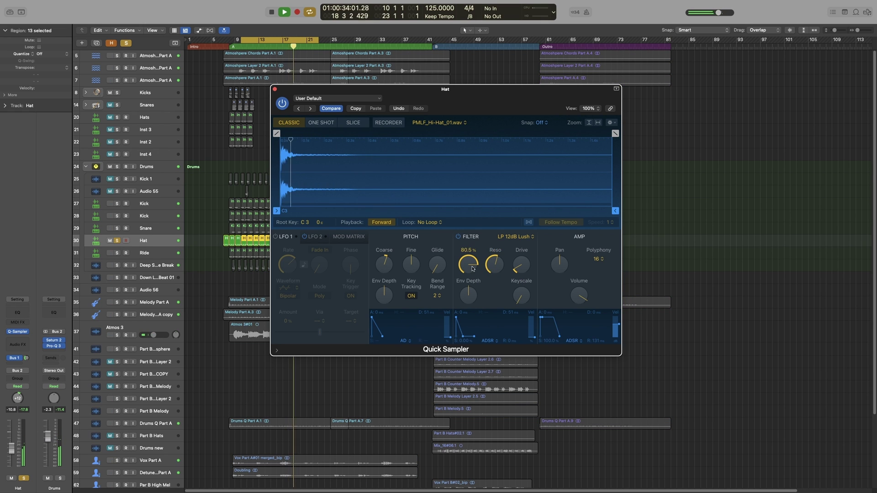
pyautogui.moveTo(474, 268); pyautogui.dragTo(474, 270)
pyautogui.press('s')
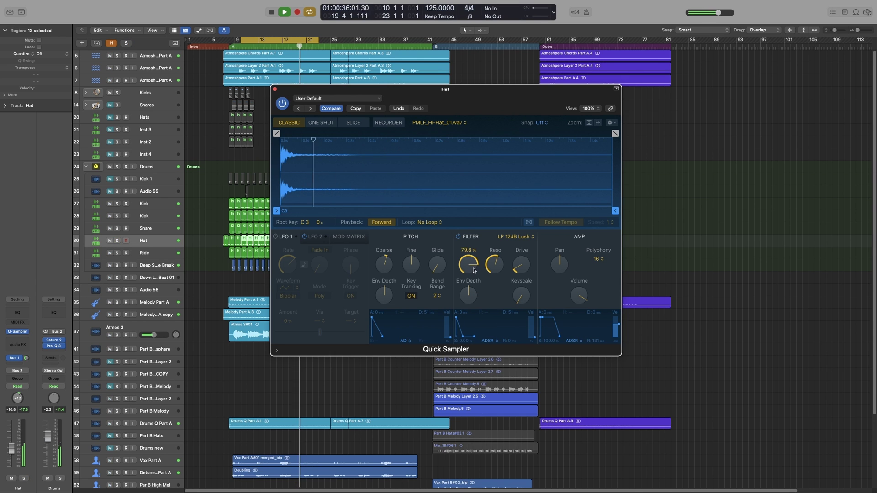
# - Set the Hat sampler's coarse pitch to +8, auditioning it soloed and in the mix, and close the plug-in window
pyautogui.press('s')
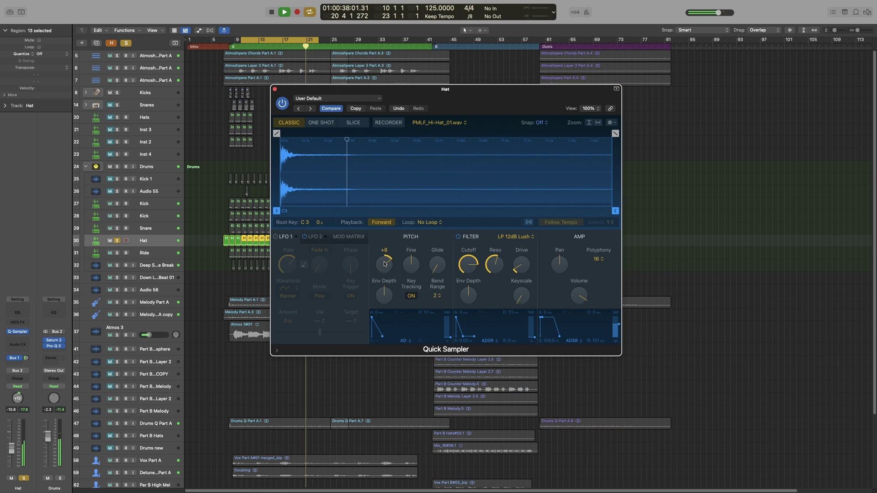
pyautogui.press('s')
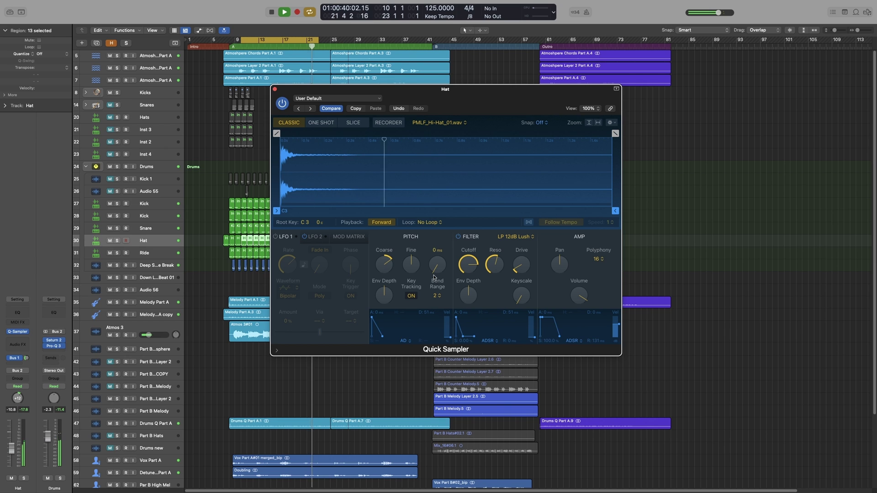
pyautogui.click(275, 90)
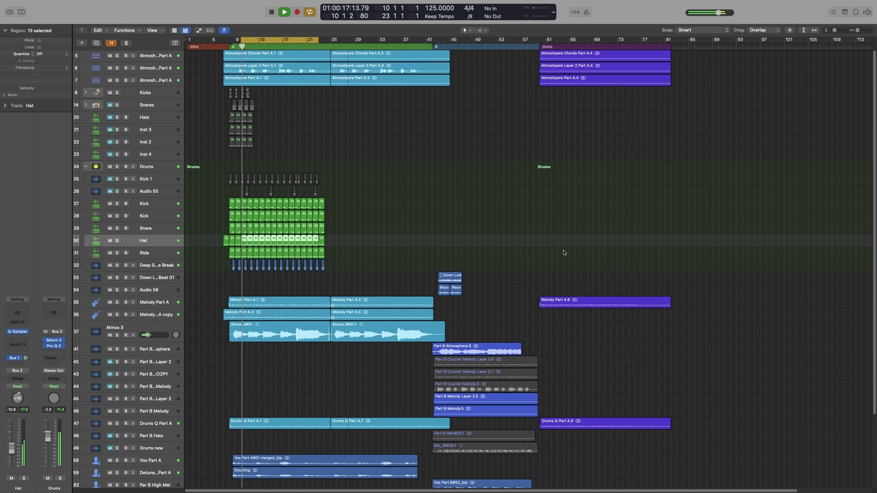
# - Briefly solo the Drums stack, and pan the Ride track to +13 while auditioning it soloed
pyautogui.click(117, 167)
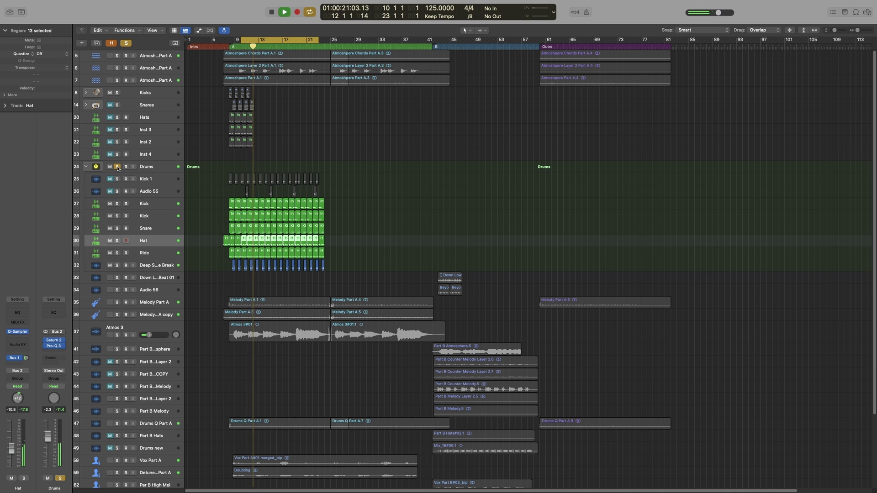
pyautogui.click(117, 167)
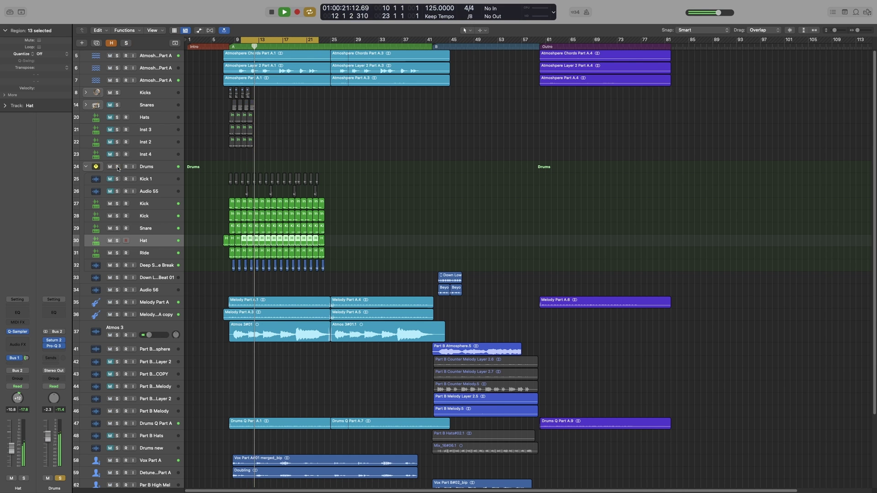
pyautogui.click(117, 252)
pyautogui.click(156, 259)
pyautogui.moveTo(156, 259); pyautogui.dragTo(178, 263)
pyautogui.press('s')
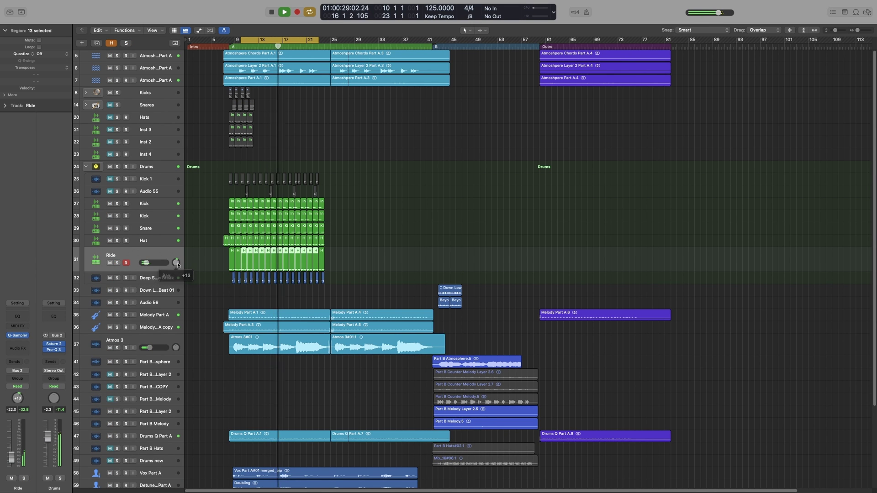
# - In the mixer, raise the Ride channel's volume to -11.2 dB and set its pan to +18
pyautogui.press('x')
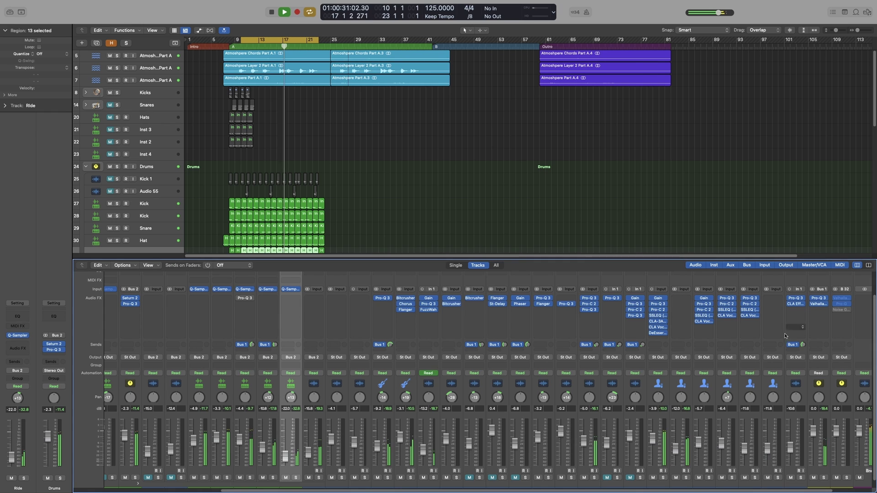
pyautogui.scroll(-1, 290, 409)
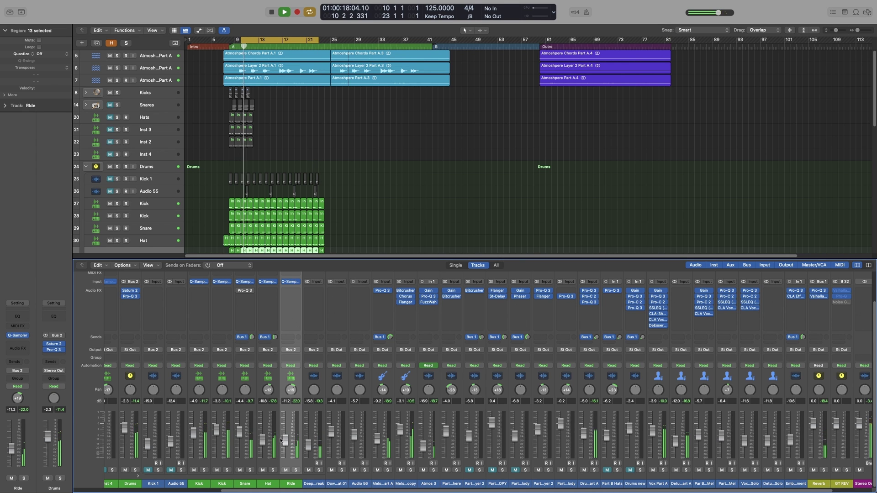
pyautogui.press('x')
pyautogui.click(348, 301)
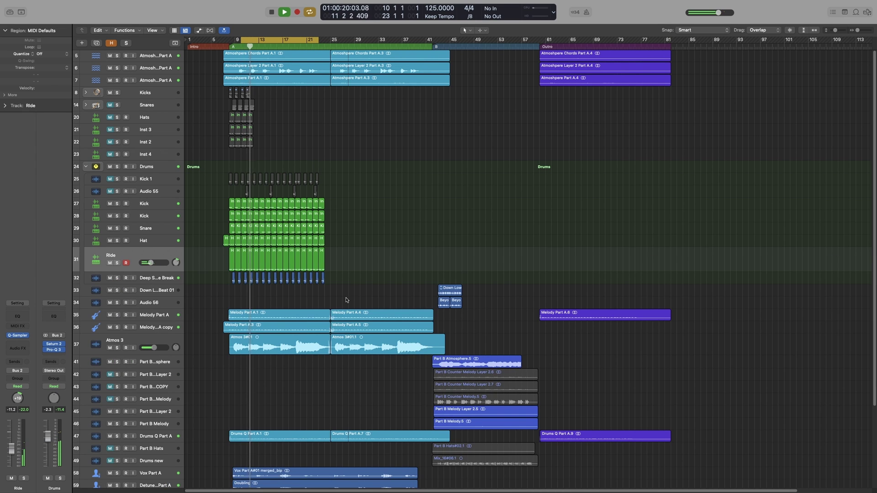
# - Audition the Drums Q Part A track soloed, enlarge the track heights and select that track
pyautogui.scroll(-3, 346, 300)
pyautogui.scroll(-5, 345, 301)
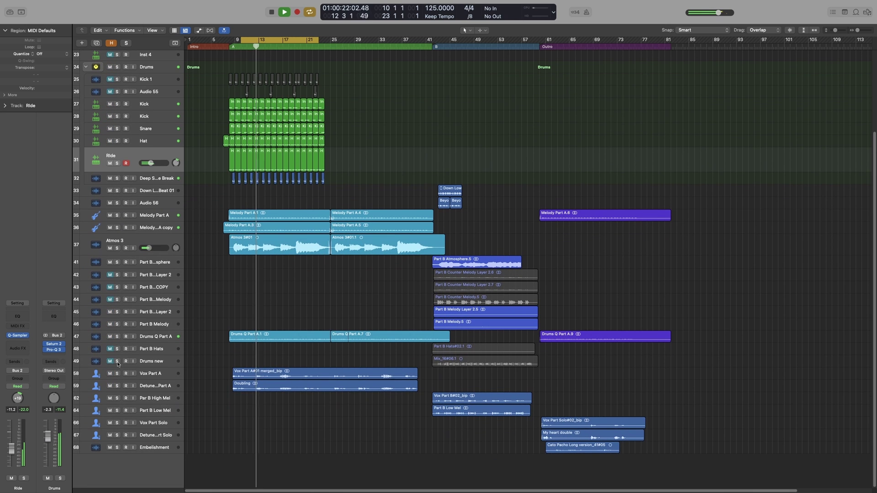
pyautogui.click(117, 336)
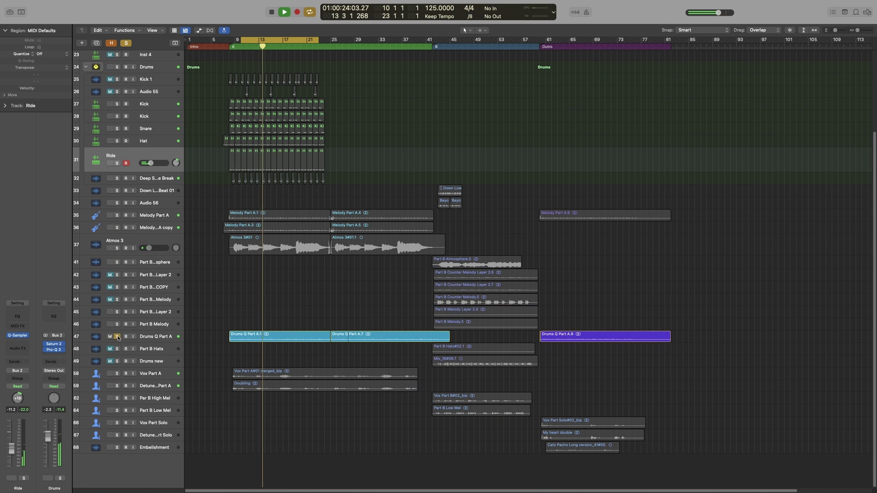
pyautogui.click(117, 336)
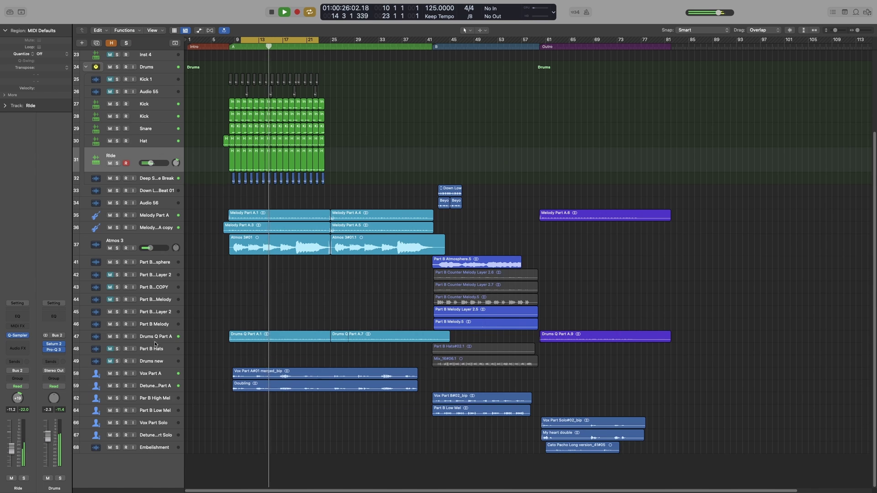
pyautogui.press('super+Down')
pyautogui.click(157, 371)
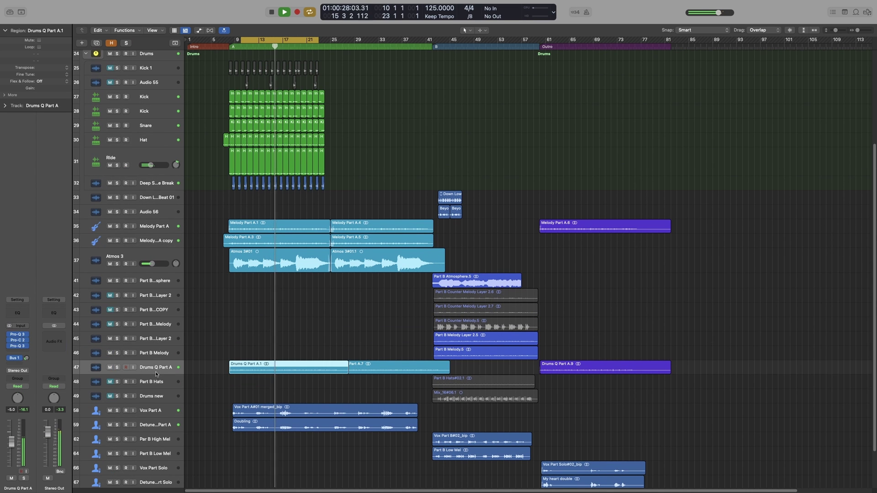
# - Enlarge the Drums Q Part A track's height slightly and insert a stereo Bitcrusher on it, moving the plug-in window aside
pyautogui.moveTo(157, 373); pyautogui.dragTo(157, 377)
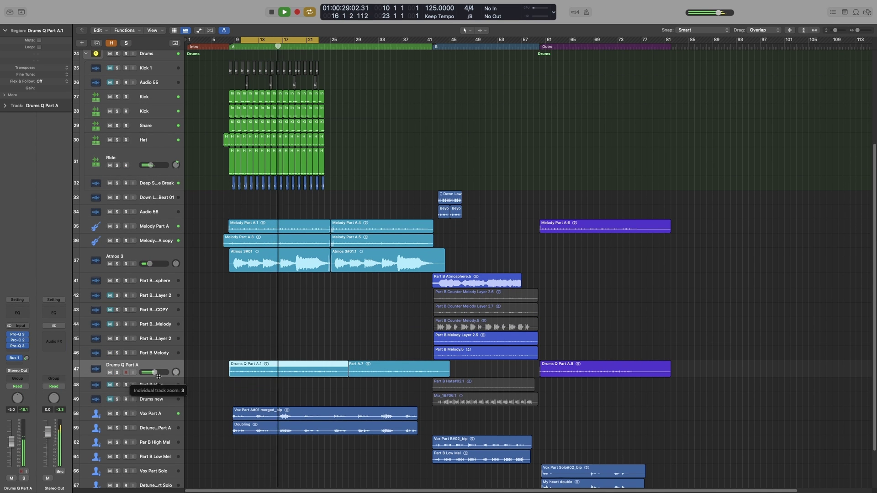
pyautogui.click(18, 351)
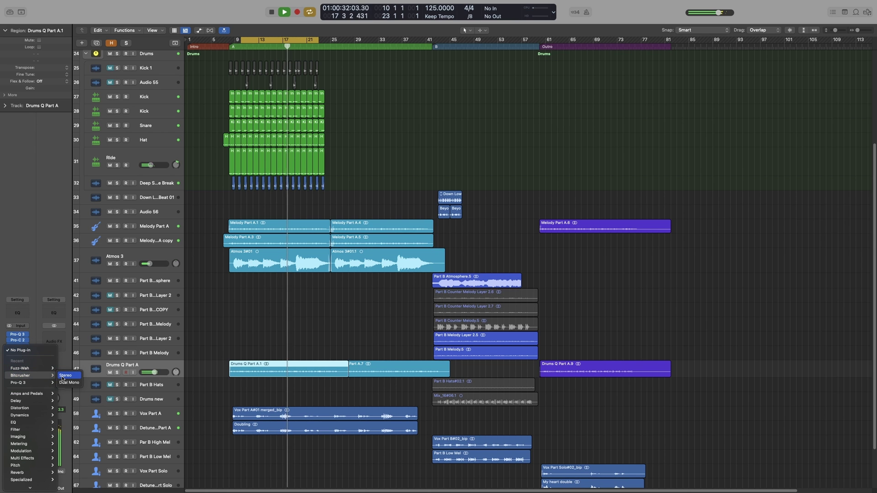
pyautogui.click(66, 375)
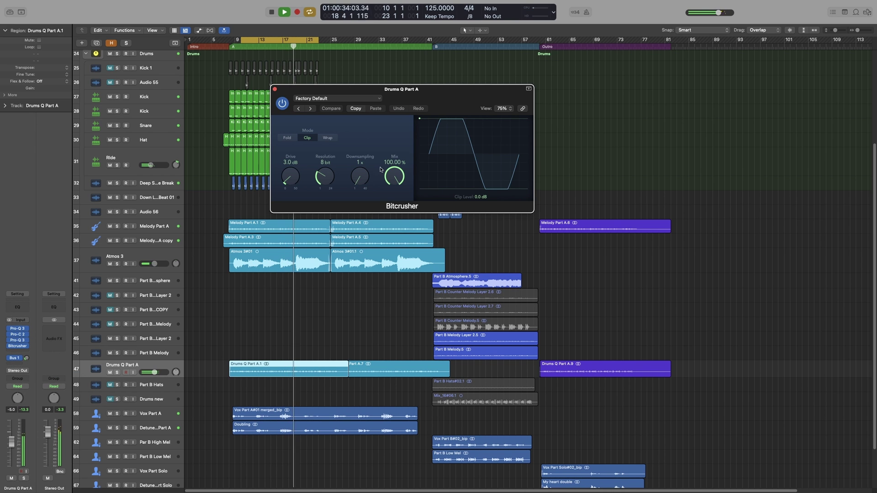
pyautogui.moveTo(400, 88); pyautogui.dragTo(518, 125)
# - Raise the Bitcrusher's drive to 6.5 dB and briefly audition the Drums Q Part A track soloed
pyautogui.moveTo(408, 212)
pyautogui.mouseDown()
pyautogui.moveTo(412, 192)
pyautogui.moveTo(411, 206)
pyautogui.mouseUp()
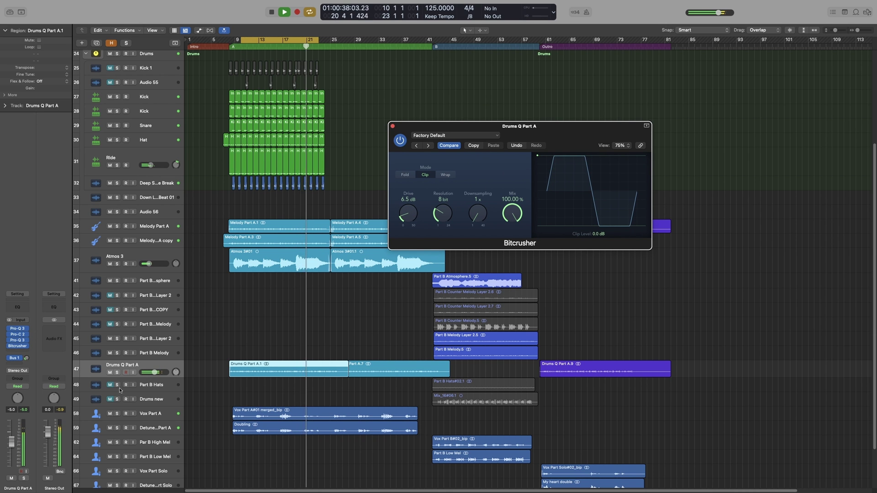
pyautogui.click(117, 373)
pyautogui.click(117, 372)
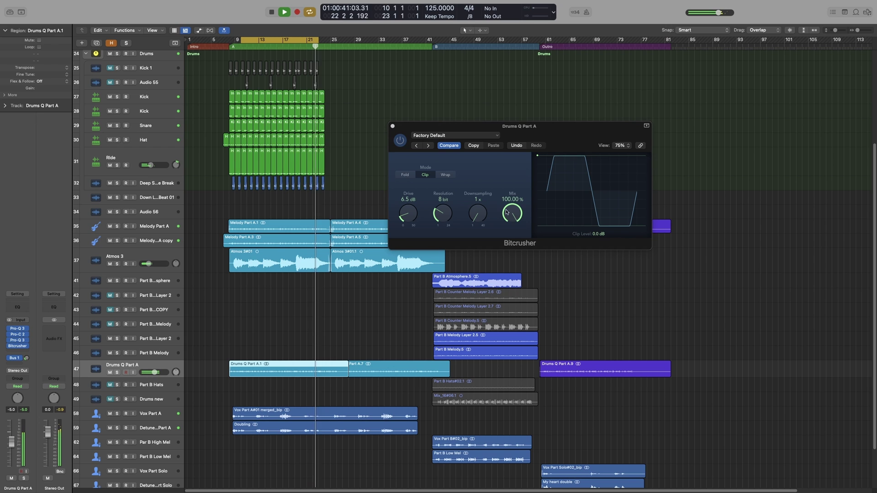
# - Set the Bitcrusher to 65.60% mix, 9 bit resolution, 4x downsampling and 7.0 dB drive, compare it bypassed, and close its window
pyautogui.moveTo(508, 206); pyautogui.dragTo(505, 230)
pyautogui.moveTo(442, 216); pyautogui.dragTo(479, 207)
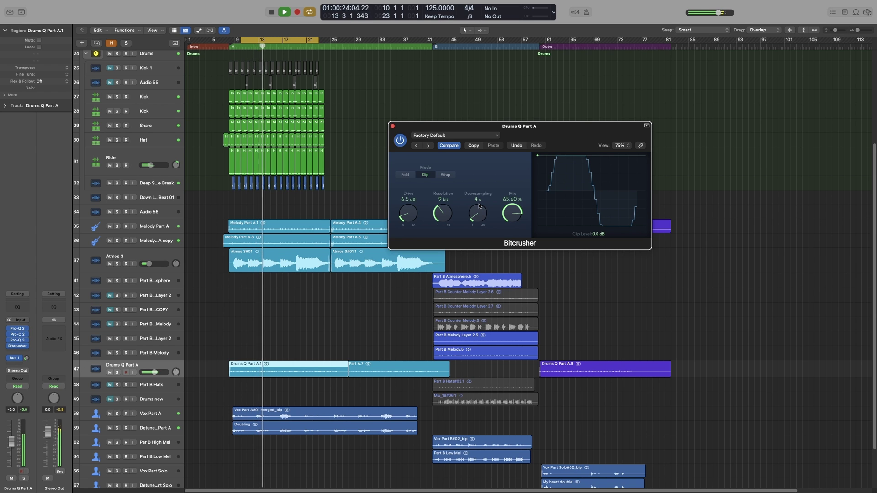
pyautogui.moveTo(408, 215); pyautogui.dragTo(410, 217)
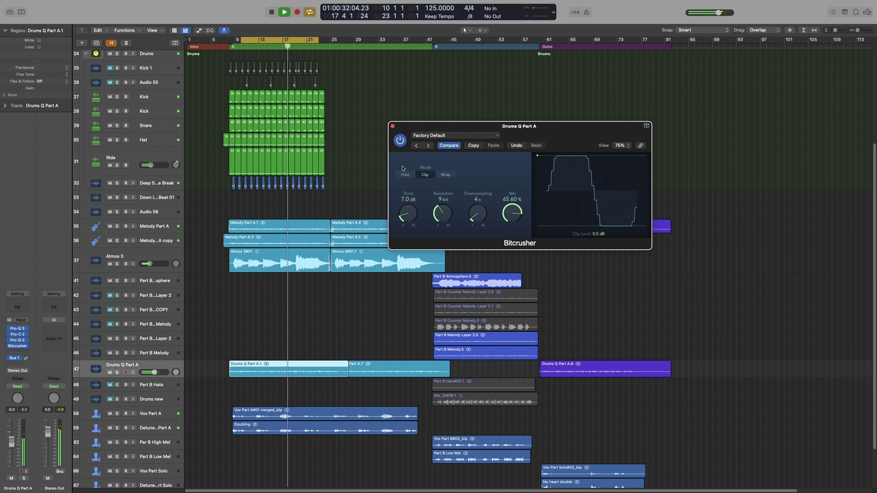
pyautogui.click(400, 141)
pyautogui.click(401, 142)
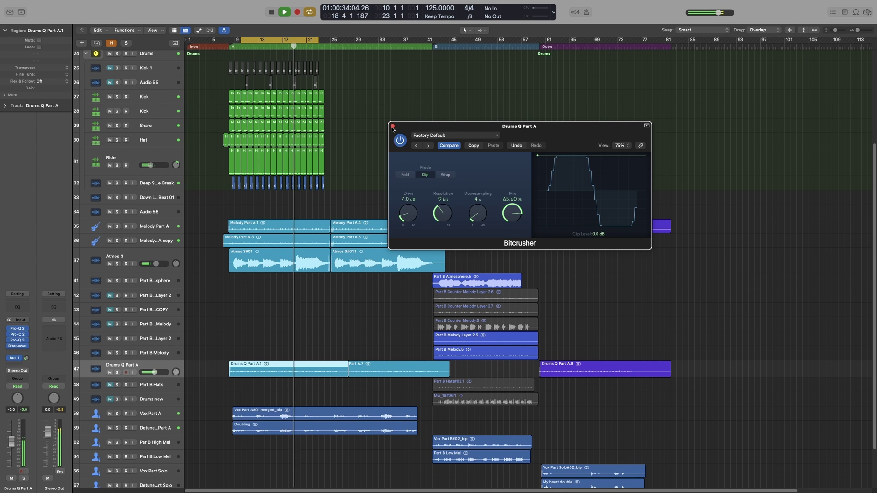
pyautogui.click(393, 127)
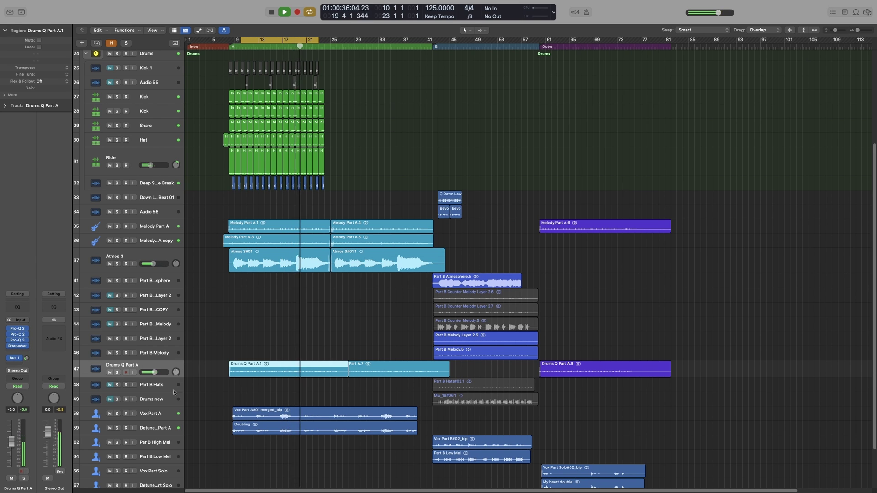
# - Select the Atmoshpere Layer 2 Part A track and briefly audition it soloed
pyautogui.click(130, 416)
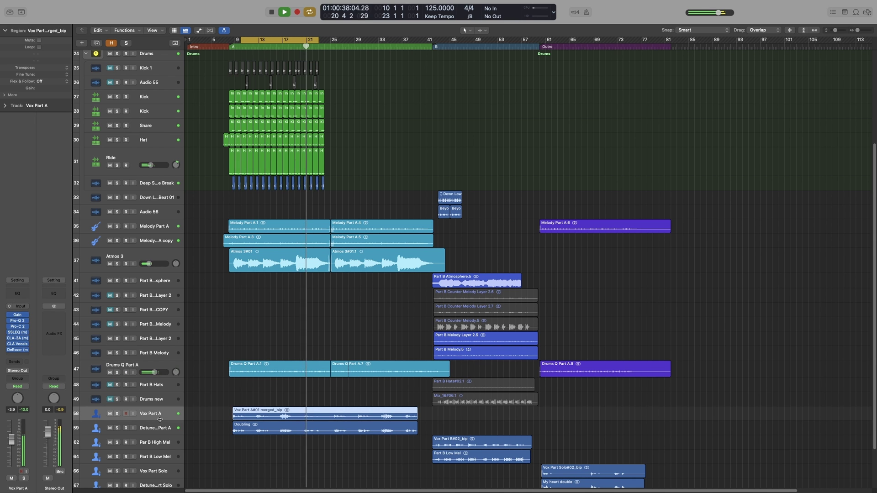
pyautogui.scroll(5, 231, 348)
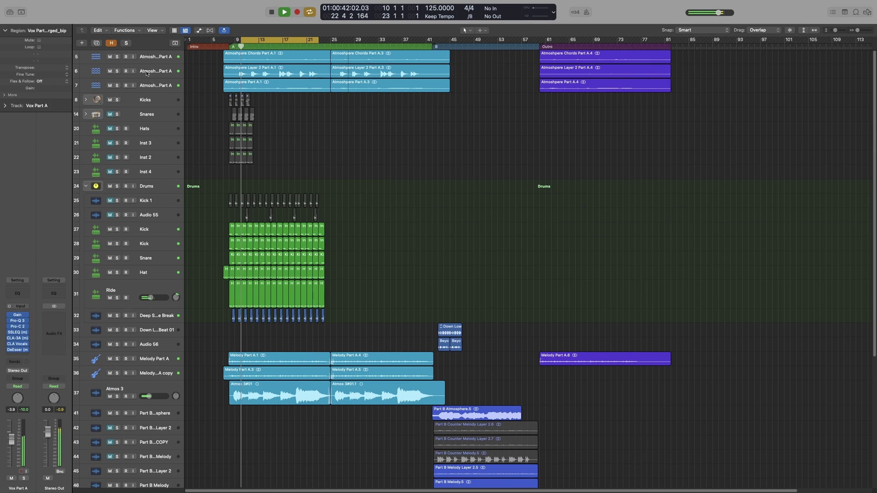
pyautogui.click(146, 71)
pyautogui.click(117, 71)
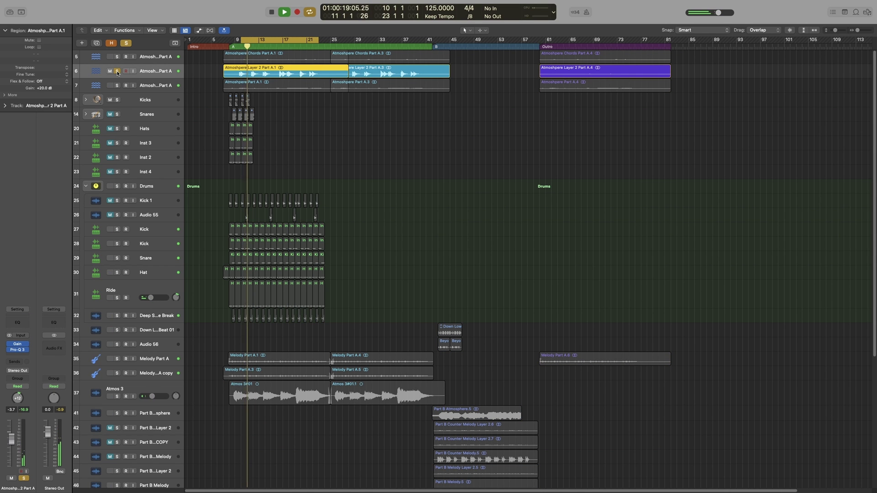
pyautogui.click(118, 71)
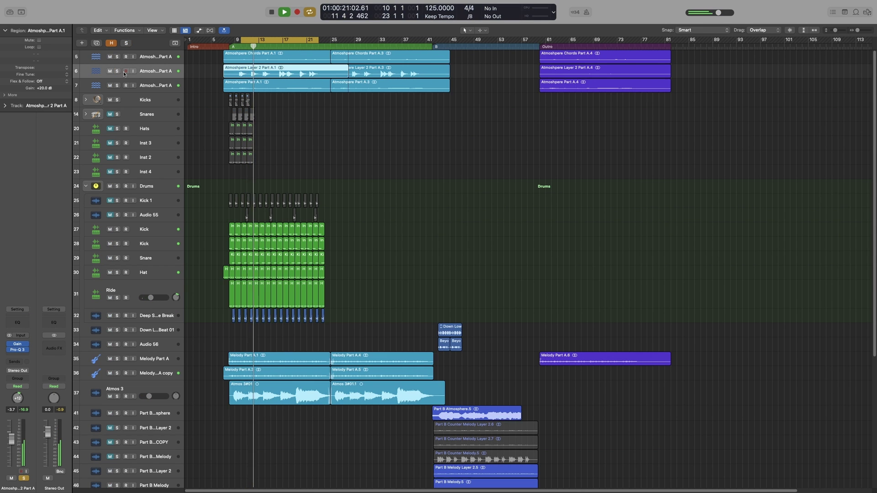
# - Insert a Stereo Delay on the Atmoshpere Layer 2 Part A track and move its window clear of the regions
pyautogui.click(26, 356)
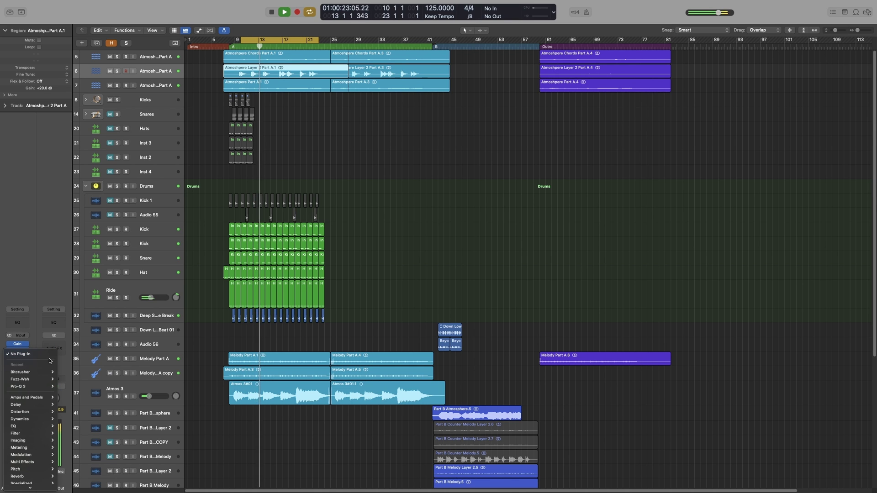
pyautogui.moveTo(42, 407)
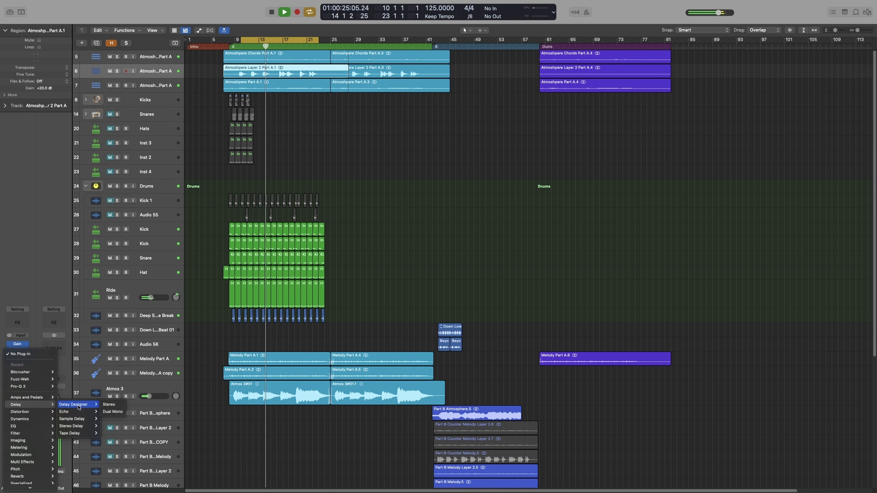
pyautogui.moveTo(78, 426)
pyautogui.click(111, 426)
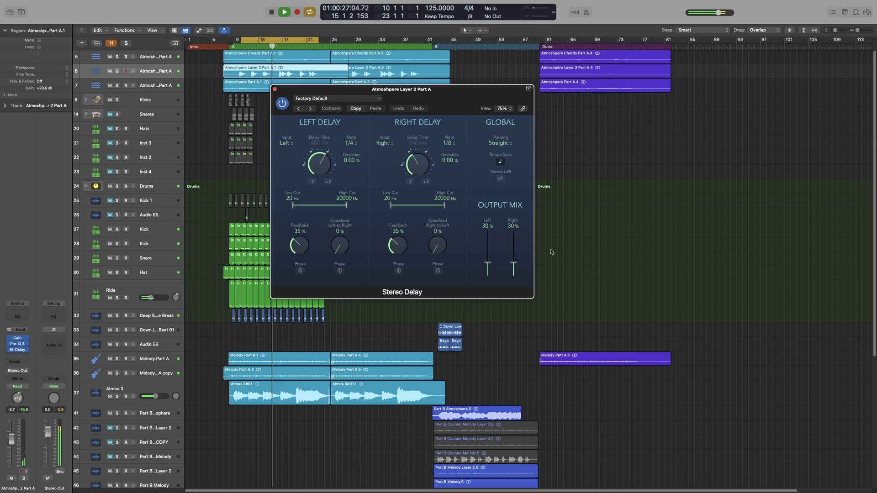
pyautogui.moveTo(467, 97); pyautogui.dragTo(625, 100)
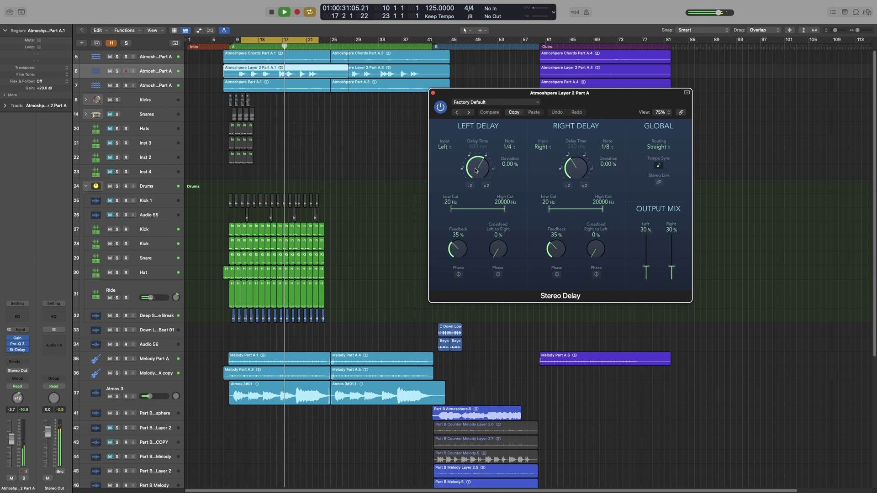
# - With the track soloed, set the left delay to 1/8 with +4.33% deviation and the right to 1/8 triplet with -4.00%
pyautogui.hotkey('ctrl', 's')
pyautogui.moveTo(475, 171); pyautogui.dragTo(476, 189)
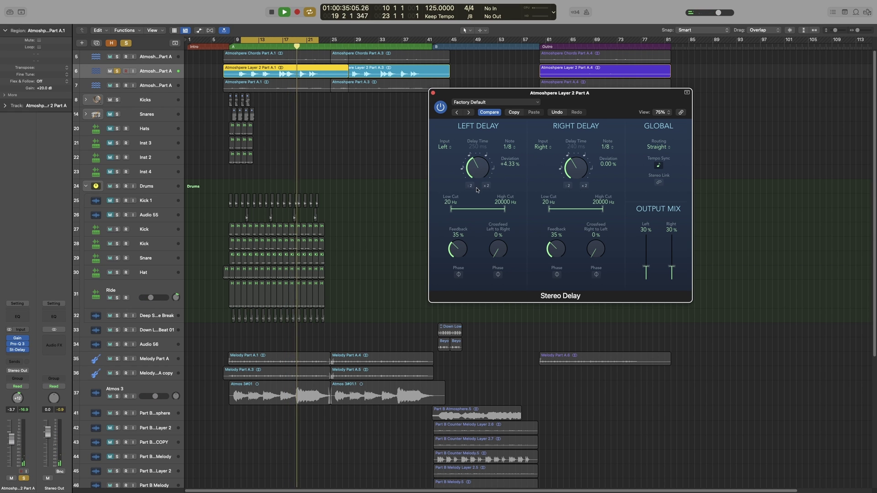
pyautogui.hotkey('ctrl', 's')
pyautogui.moveTo(575, 169); pyautogui.dragTo(575, 178)
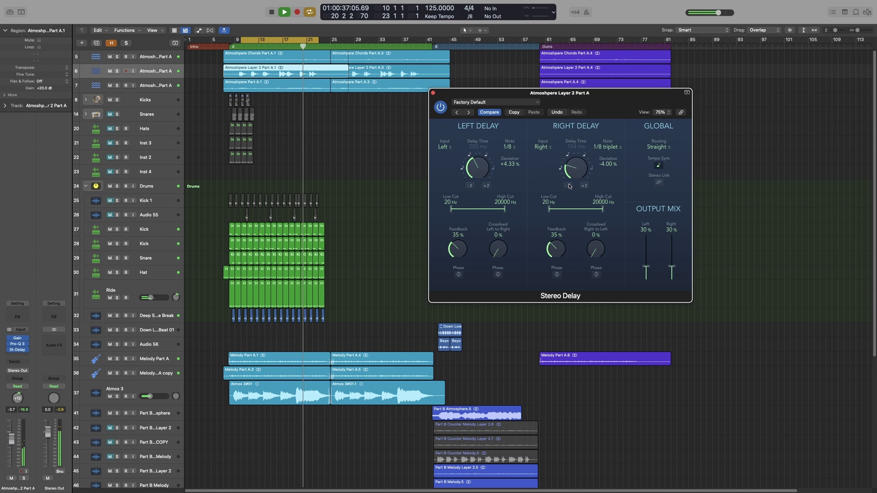
# - Set the Stereo Delay's output mix to 46% left and 39% right, auditioning the track soloed and in the mix
pyautogui.moveTo(646, 266); pyautogui.dragTo(672, 264)
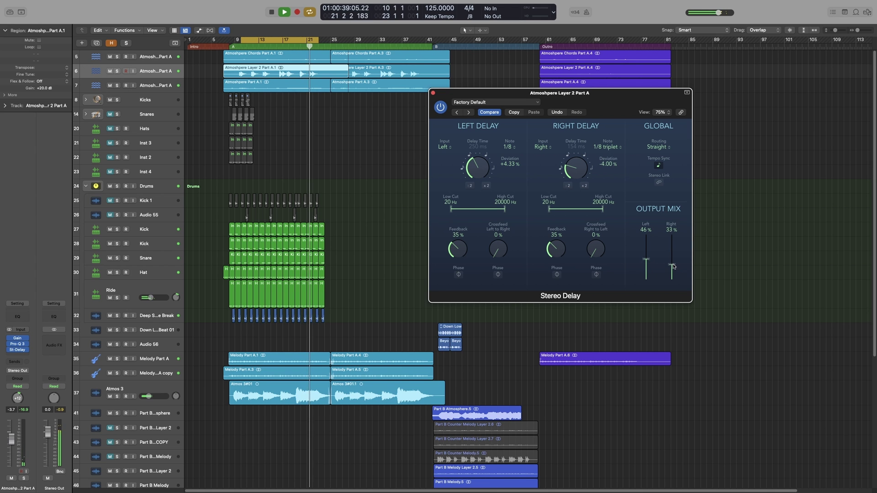
pyautogui.hotkey('ctrl', 's')
pyautogui.hotkey('ctrl', 's')
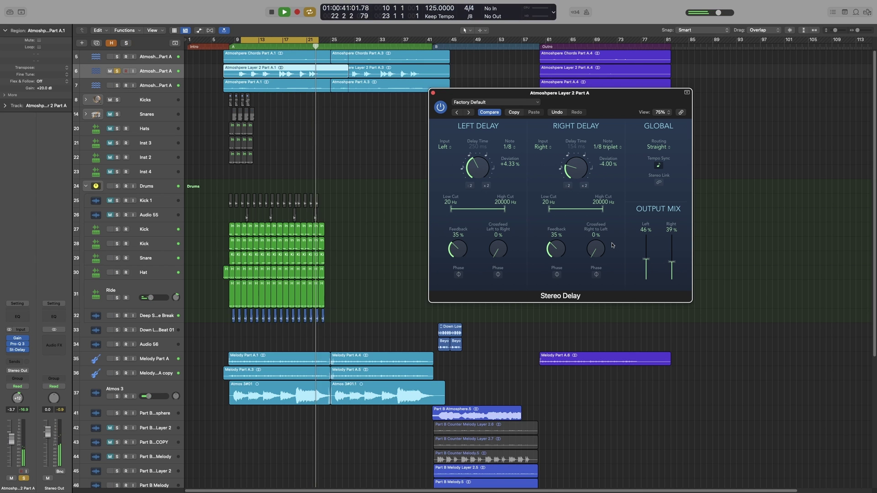
pyautogui.hotkey('ctrl', 's')
pyautogui.press('space')
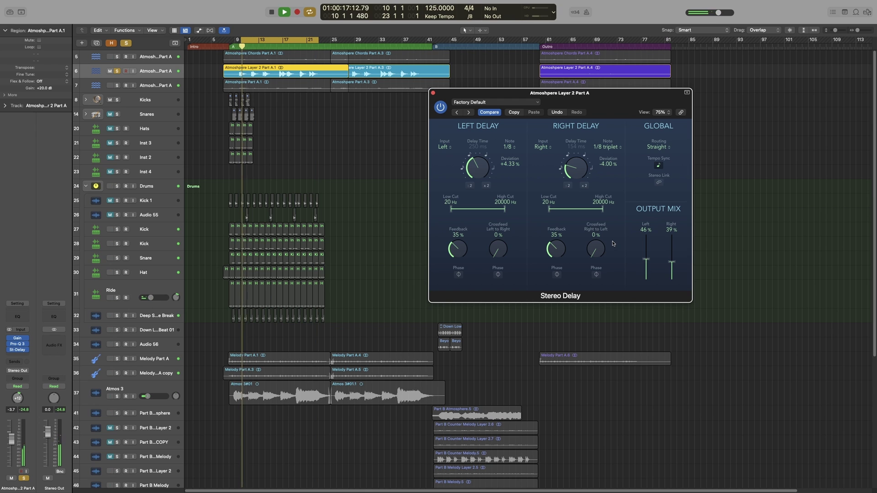
pyautogui.hotkey('ctrl', 's')
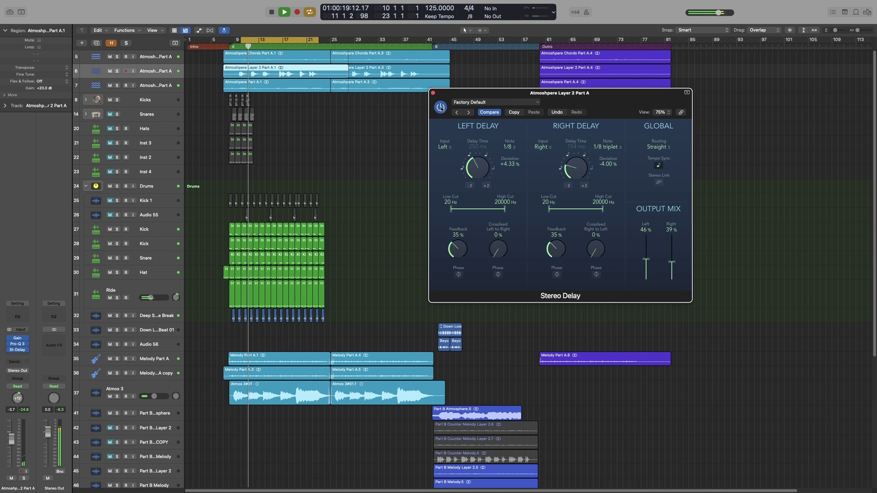
# - Compare the soloed track with the Stereo Delay bypassed and enabled, unsolo it, and close the plug-in window
pyautogui.press('space')
pyautogui.hotkey('ctrl', 's')
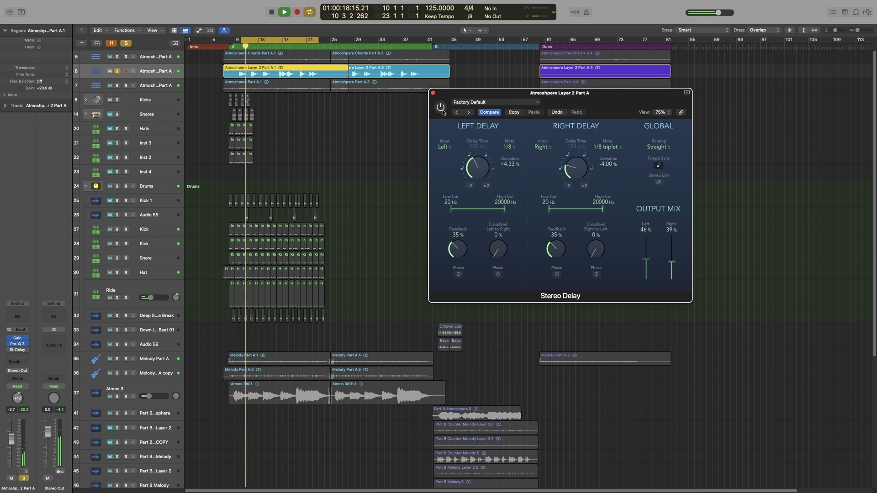
pyautogui.press('space')
pyautogui.press('space')
pyautogui.press('space')
pyautogui.press('space')
pyautogui.click(440, 108)
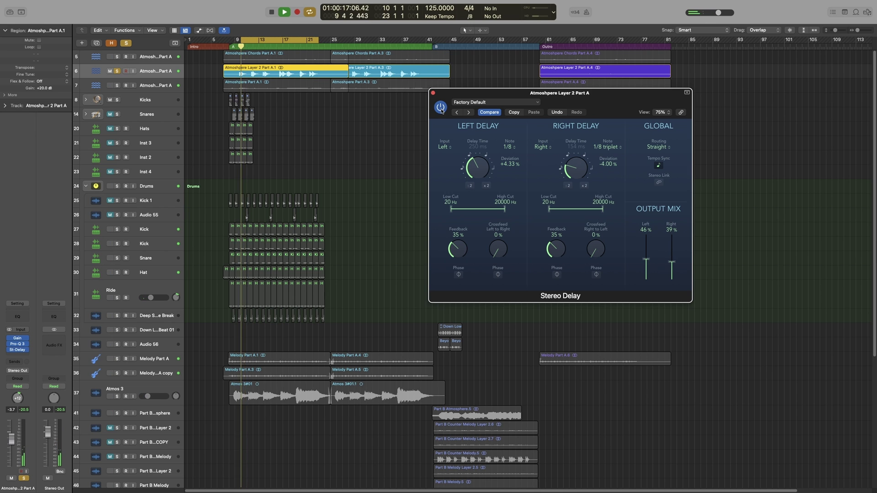
pyautogui.press('space')
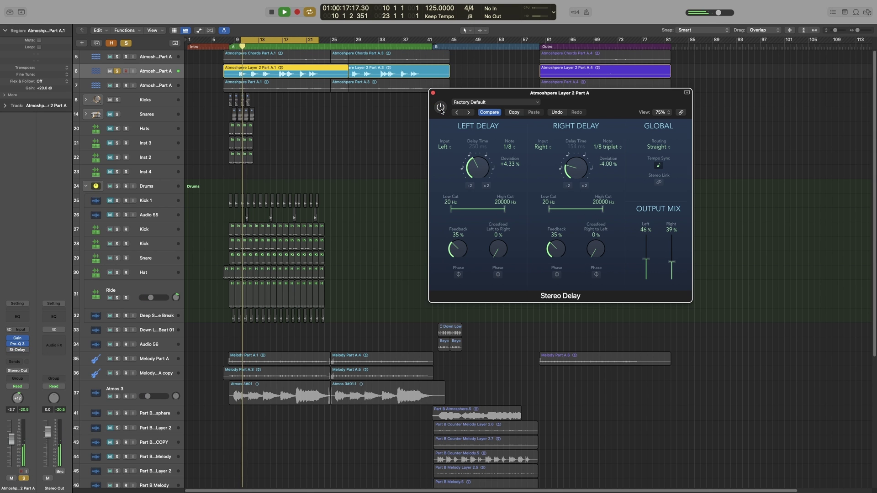
pyautogui.press('space')
pyautogui.press('s')
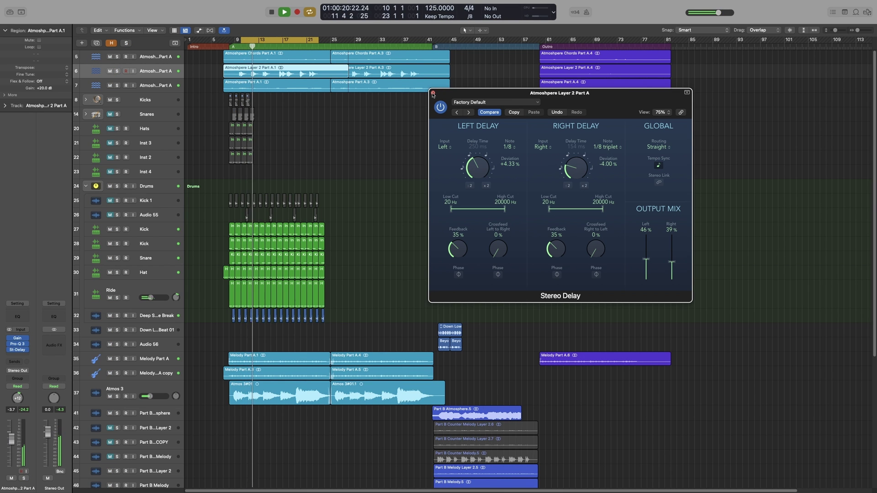
pyautogui.click(433, 94)
# - Deselect the regions, reduce the Ride track's height and collapse the Drums stack
pyautogui.click(225, 320)
pyautogui.moveTo(132, 307); pyautogui.dragTo(132, 293)
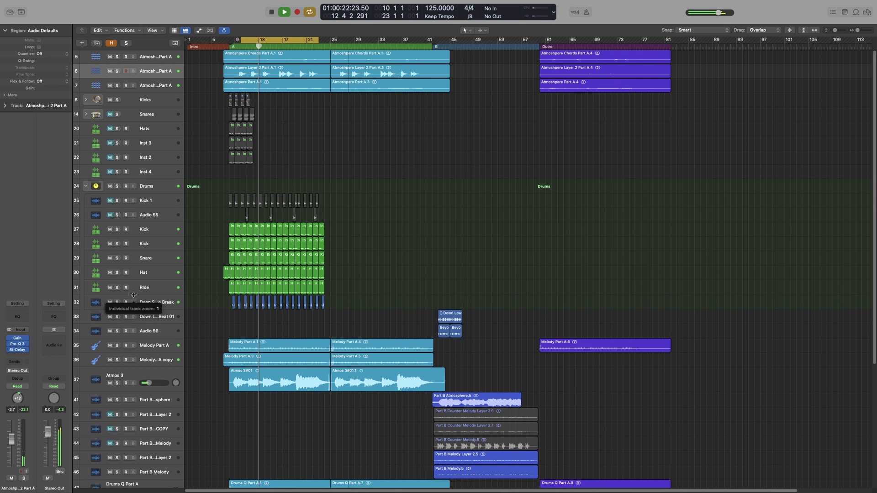
pyautogui.click(87, 187)
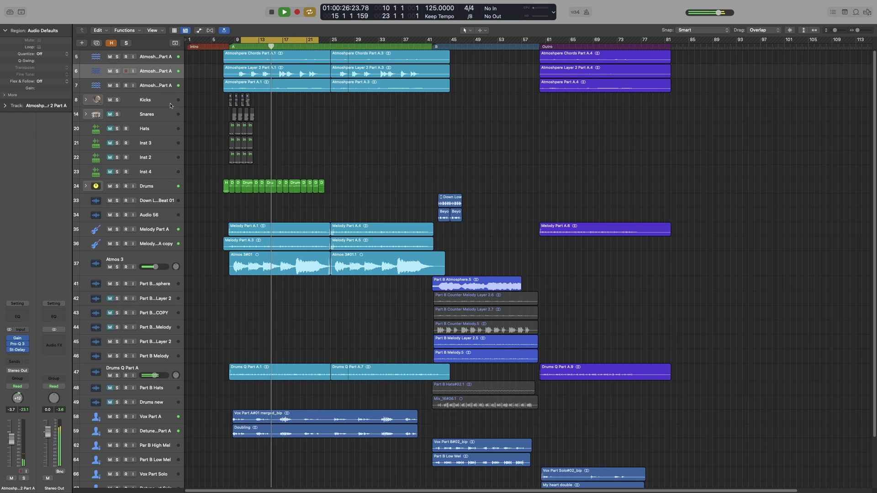
# - Solo the Atmoshpere Part A track, magnify the waveform display and enlarge that track's height
pyautogui.click(112, 90)
pyautogui.click(117, 85)
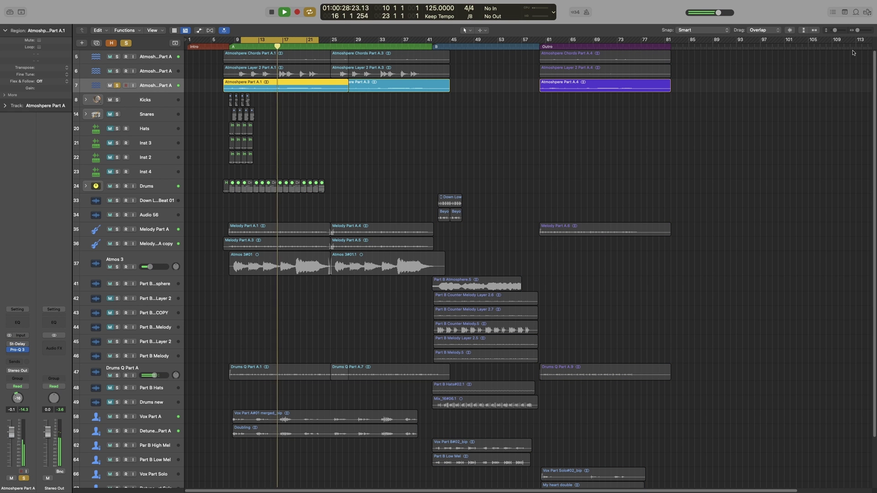
pyautogui.moveTo(789, 29)
pyautogui.mouseDown()
pyautogui.moveTo(789, 12)
pyautogui.moveTo(790, 20)
pyautogui.mouseUp()
pyautogui.moveTo(129, 92); pyautogui.dragTo(130, 113)
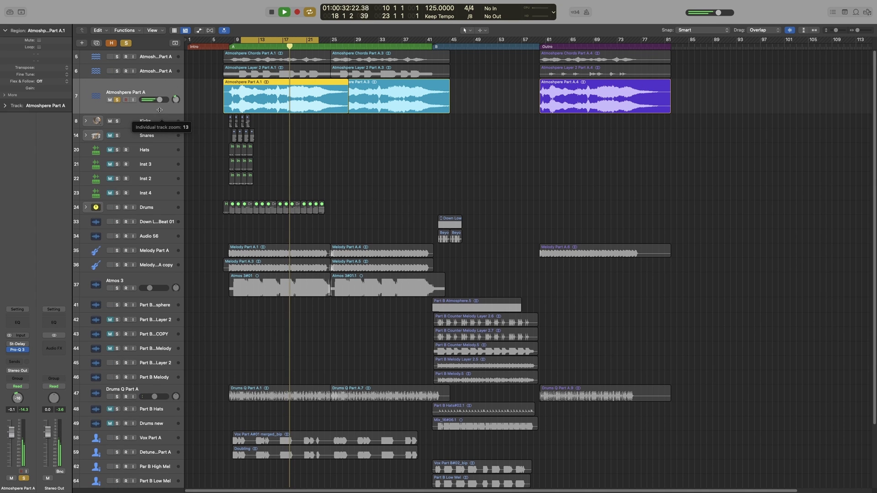
# - Insert a Fuzz-Wah on the Atmoshpere Part A track, unsolo the track and toggle the plug-in's Fuzz section
pyautogui.click(19, 356)
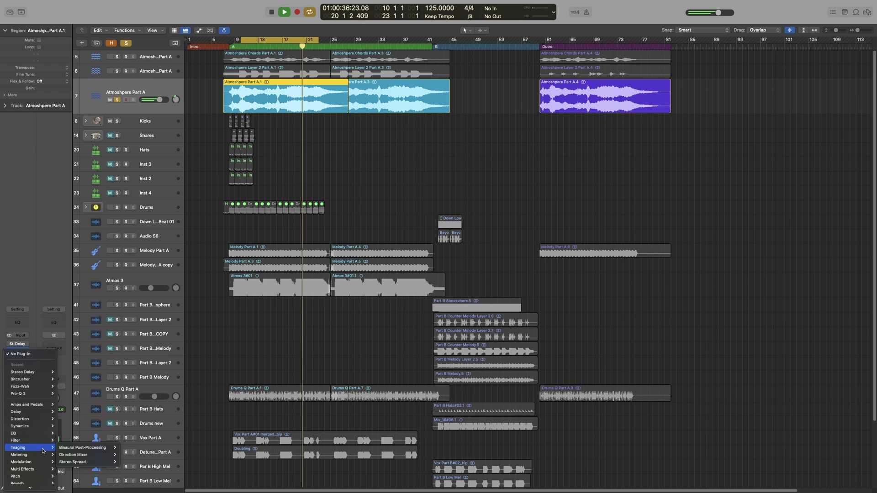
pyautogui.moveTo(27, 441)
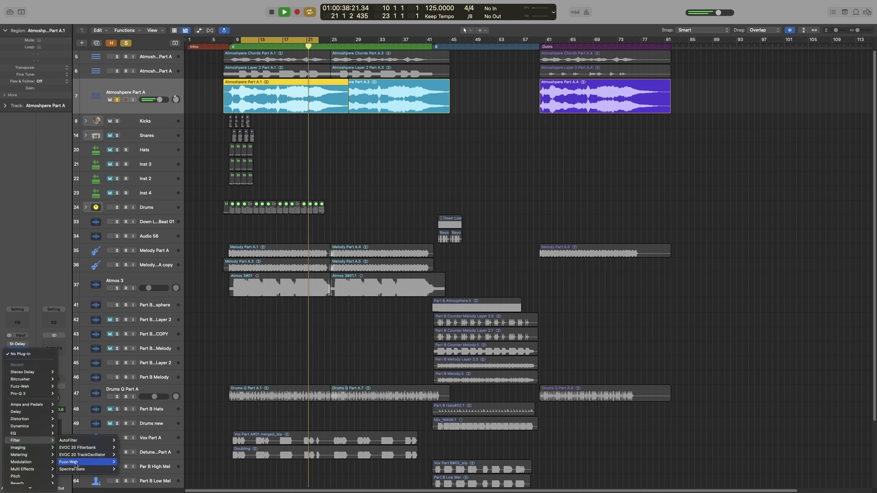
pyautogui.click(72, 463)
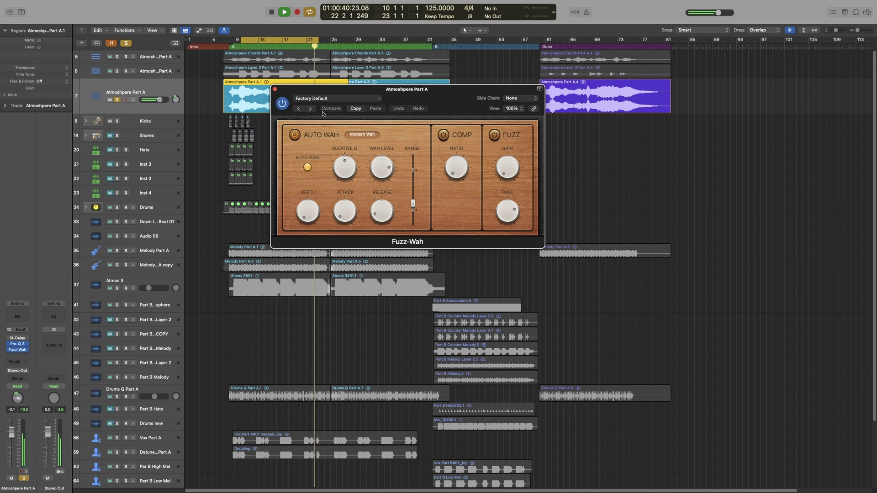
pyautogui.press('s')
pyautogui.click(494, 134)
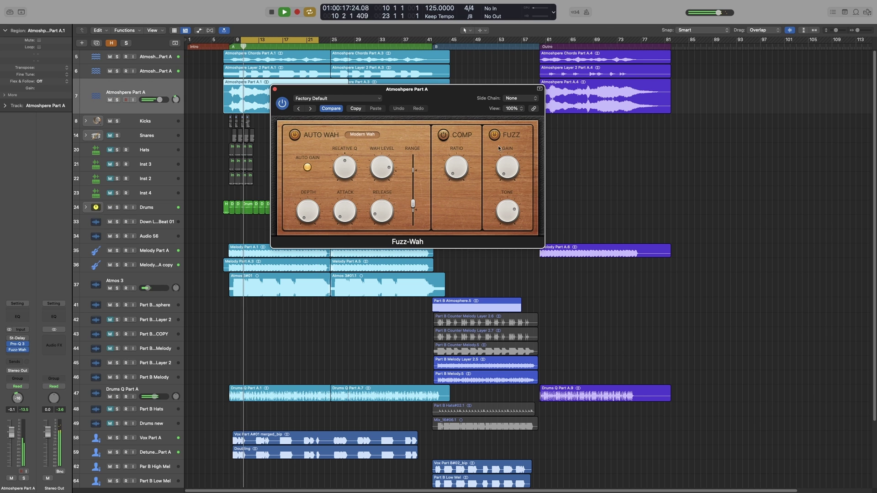
# - Raise the Fuzz gain while soloing the Atmoshpere Part A track, unsolo it and lower the Fuzz tone
pyautogui.press('s')
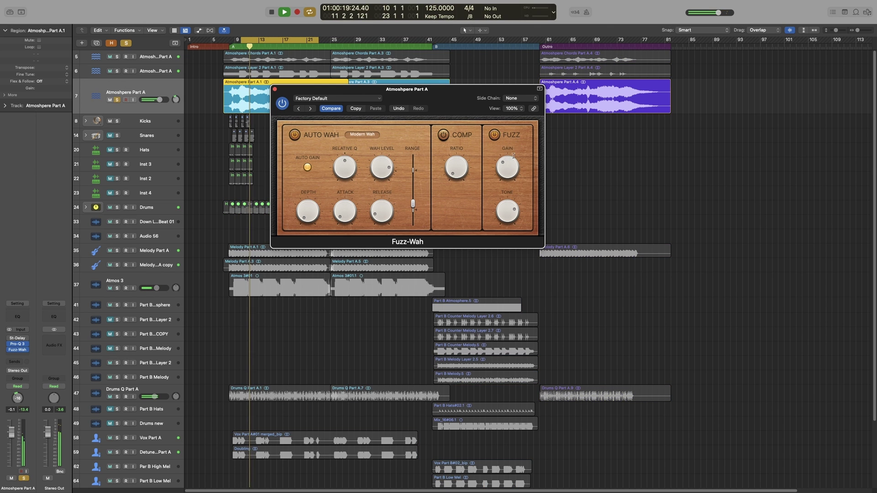
pyautogui.moveTo(512, 174); pyautogui.dragTo(511, 166)
pyautogui.press('s')
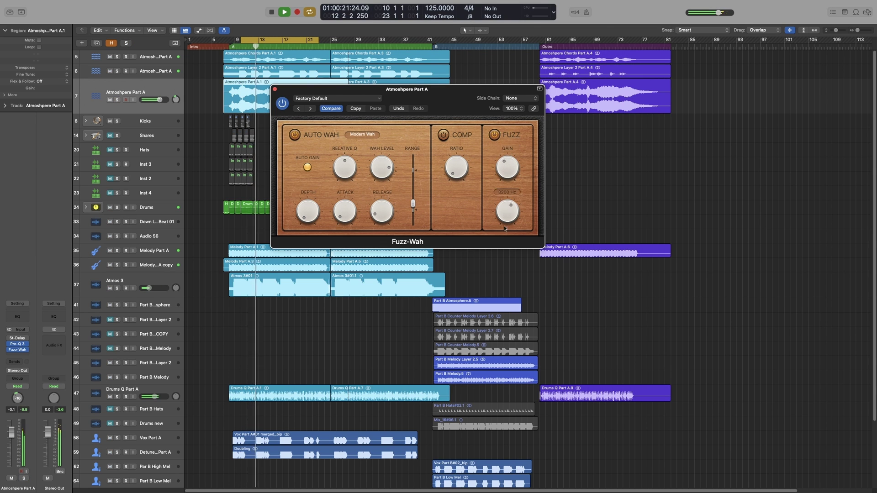
pyautogui.moveTo(507, 215); pyautogui.dragTo(506, 201)
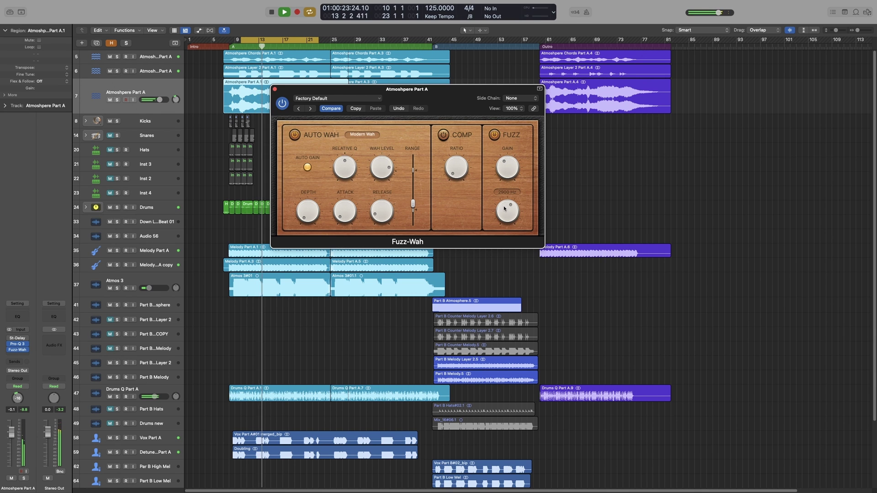
# - Toggle the Fuzz-Wah's Comp section and raise its compression ratio slightly
pyautogui.click(443, 135)
pyautogui.moveTo(457, 174)
pyautogui.mouseDown()
pyautogui.moveTo(455, 165)
pyautogui.moveTo(457, 172)
pyautogui.mouseUp()
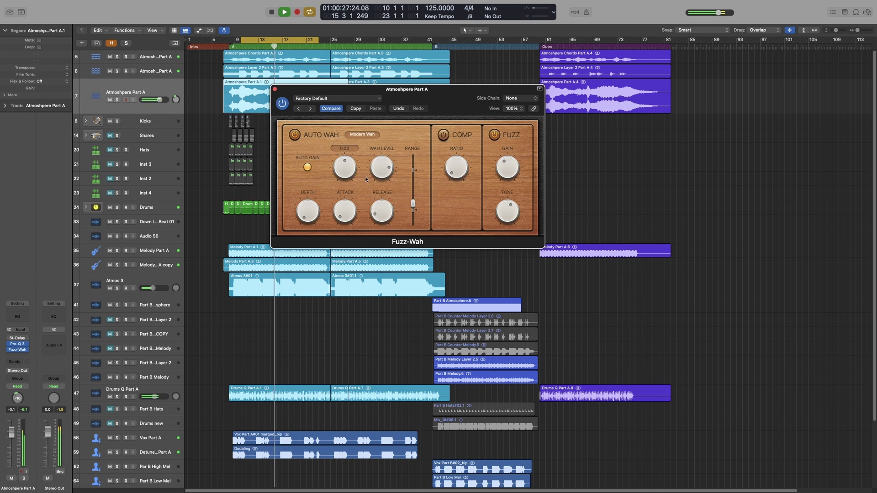
# - Shape the Auto Wah by raising its range, depth and relative Q and lowering the wah level, and solo the track
pyautogui.moveTo(409, 205); pyautogui.dragTo(415, 185)
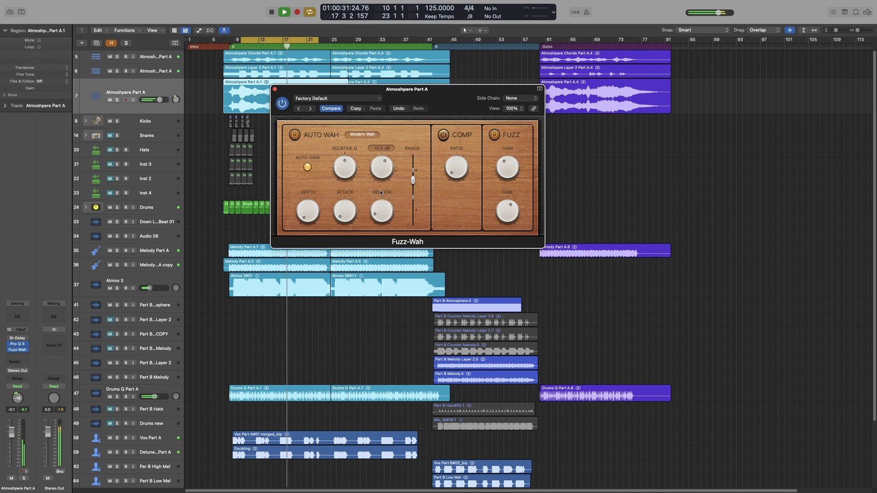
pyautogui.moveTo(381, 193); pyautogui.dragTo(381, 180)
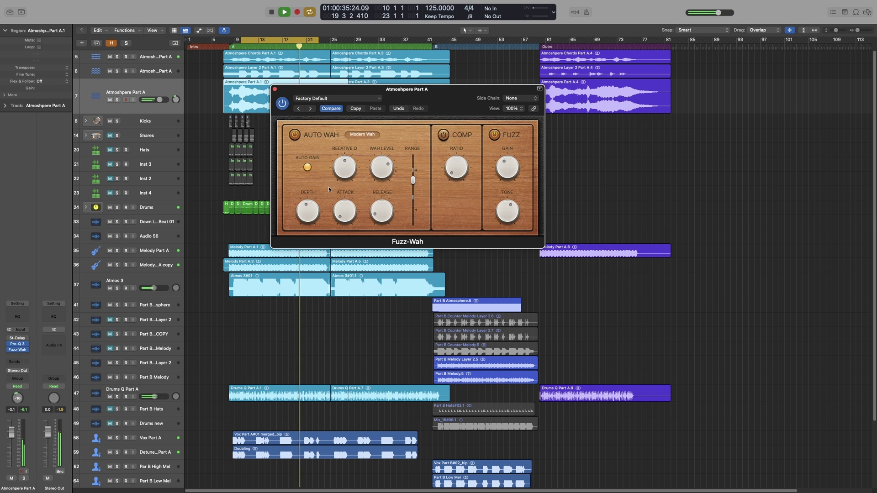
pyautogui.moveTo(345, 168); pyautogui.dragTo(351, 143)
pyautogui.press('s')
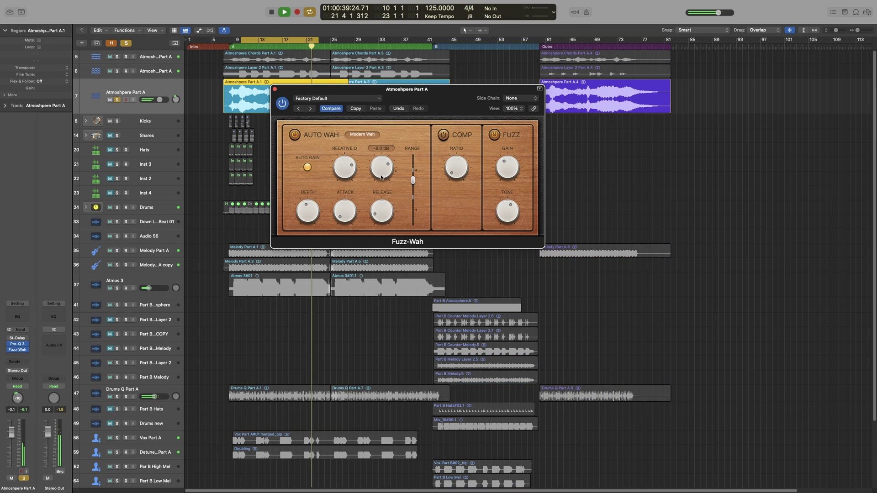